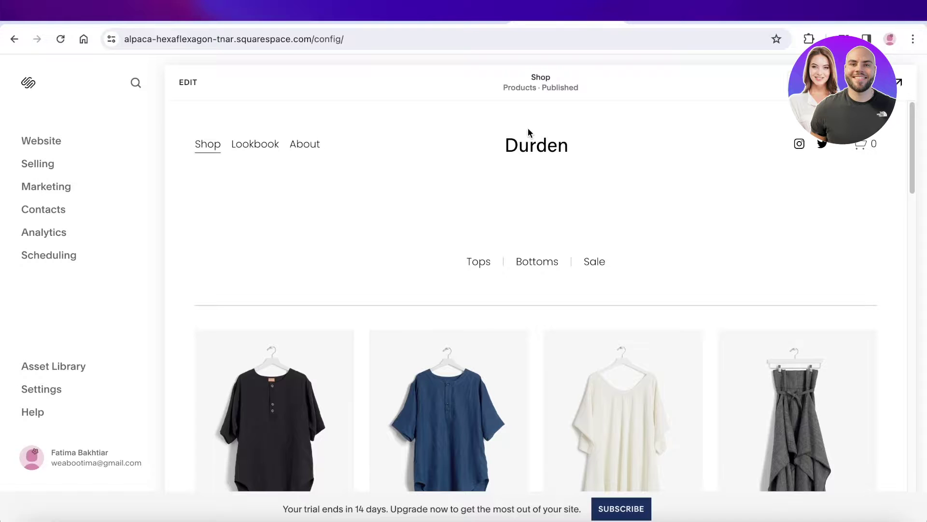
Put the Shop page into edit mode and scroll down to the 'SS — 22 Lookbook' section
{"action": "scroll", "coordinate": [529, 134], "scroll_direction": "down", "scroll_amount": 15}
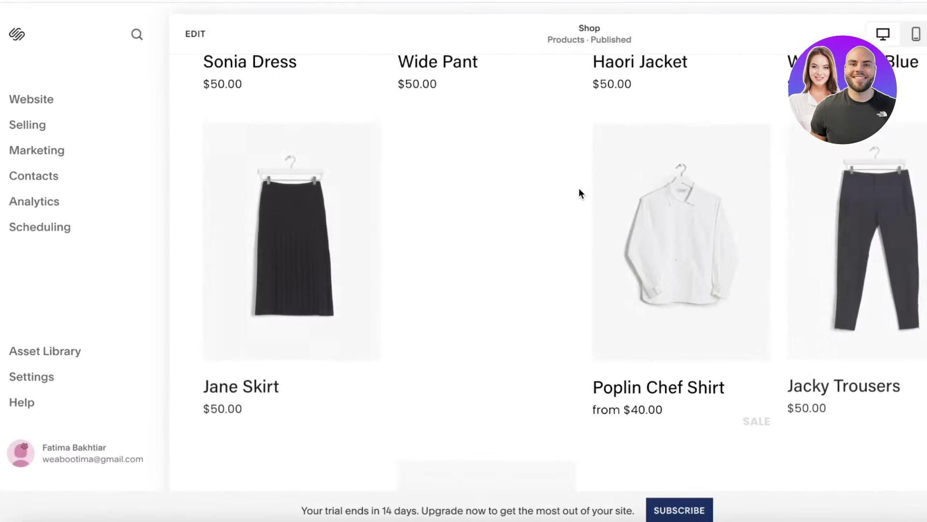
{"action": "scroll", "coordinate": [586, 187], "scroll_direction": "up", "scroll_amount": 10}
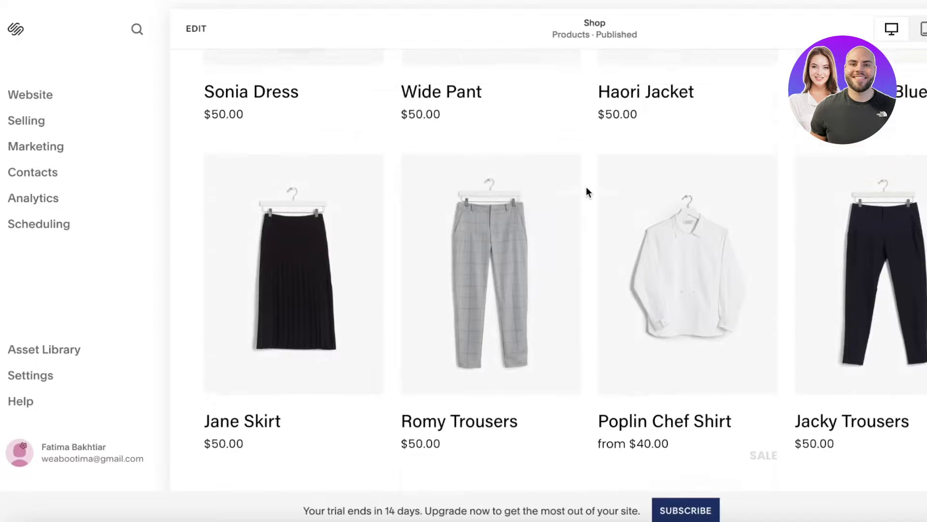
{"action": "scroll", "coordinate": [598, 173], "scroll_direction": "up", "scroll_amount": 5}
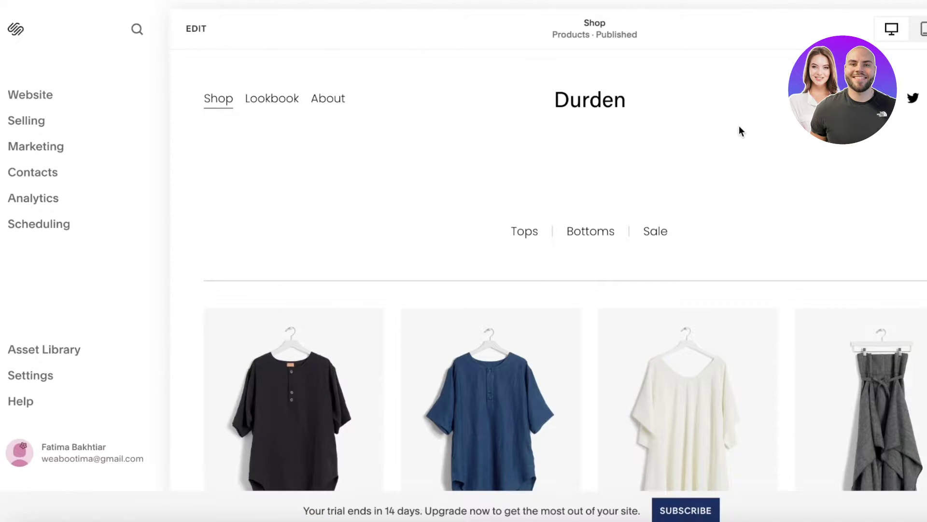
{"action": "left_click", "coordinate": [197, 29]}
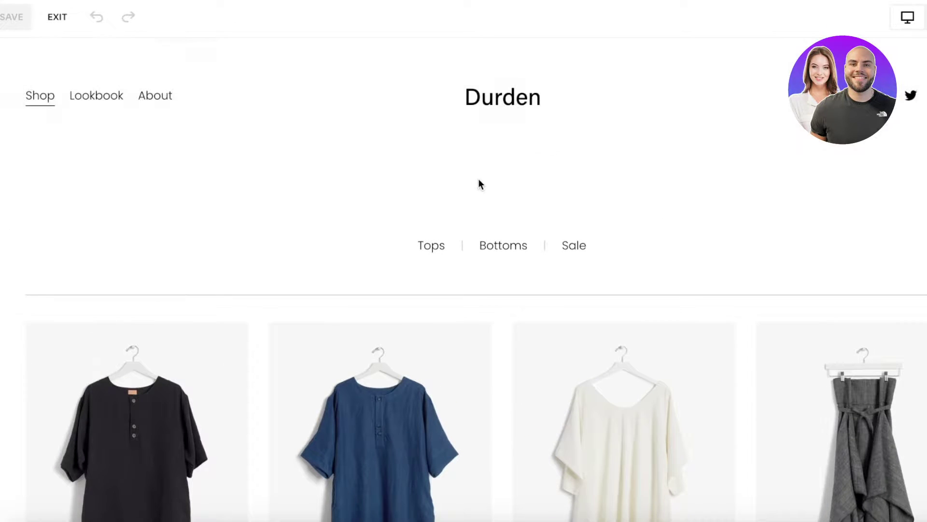
{"action": "scroll", "coordinate": [641, 209], "scroll_direction": "down", "scroll_amount": 3}
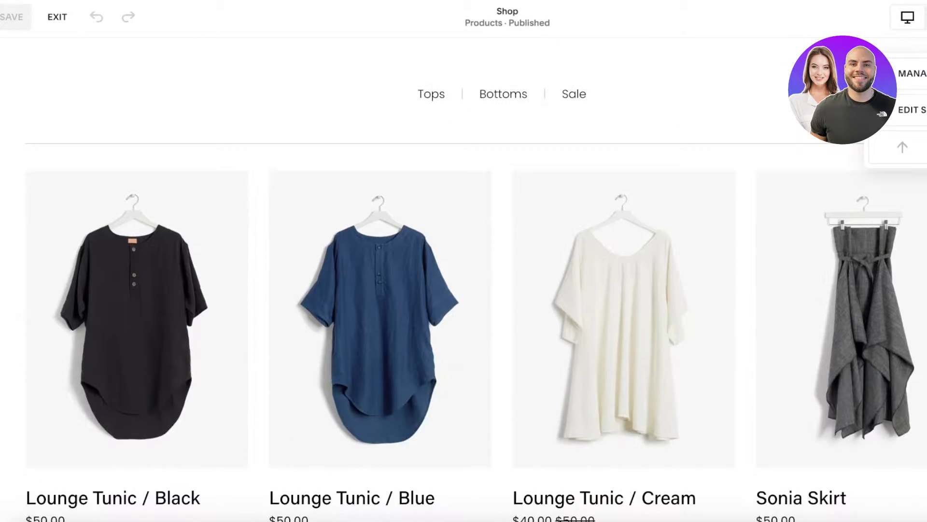
{"action": "scroll", "coordinate": [406, 241], "scroll_direction": "down", "scroll_amount": 6}
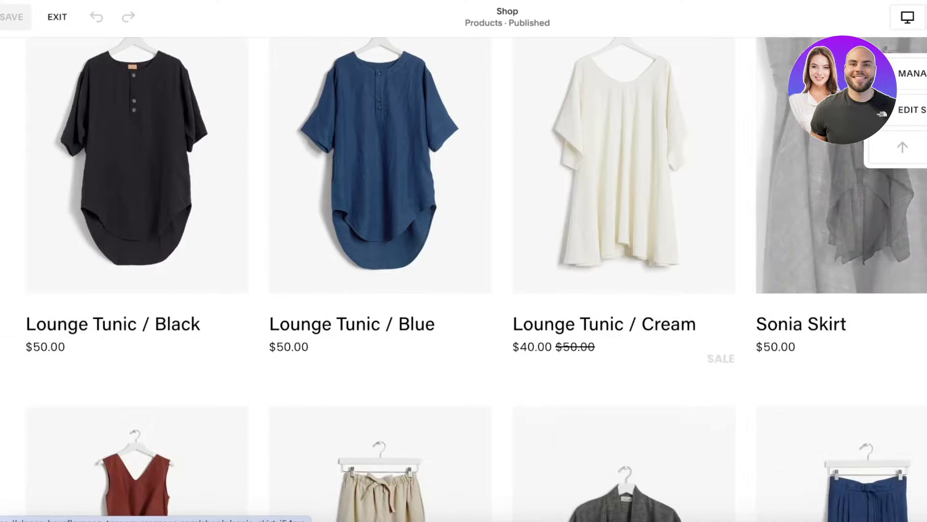
{"action": "scroll", "coordinate": [431, 194], "scroll_direction": "up", "scroll_amount": 10}
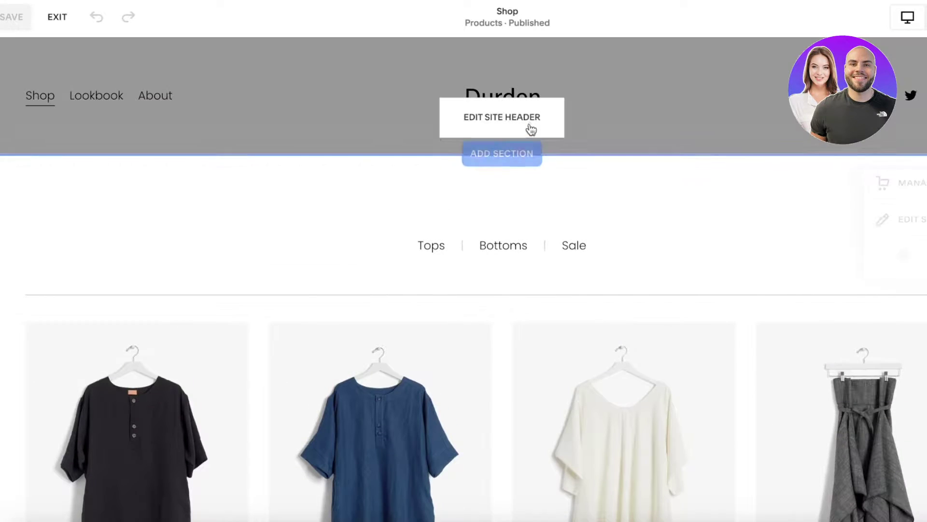
{"action": "scroll", "coordinate": [524, 172], "scroll_direction": "down", "scroll_amount": 15}
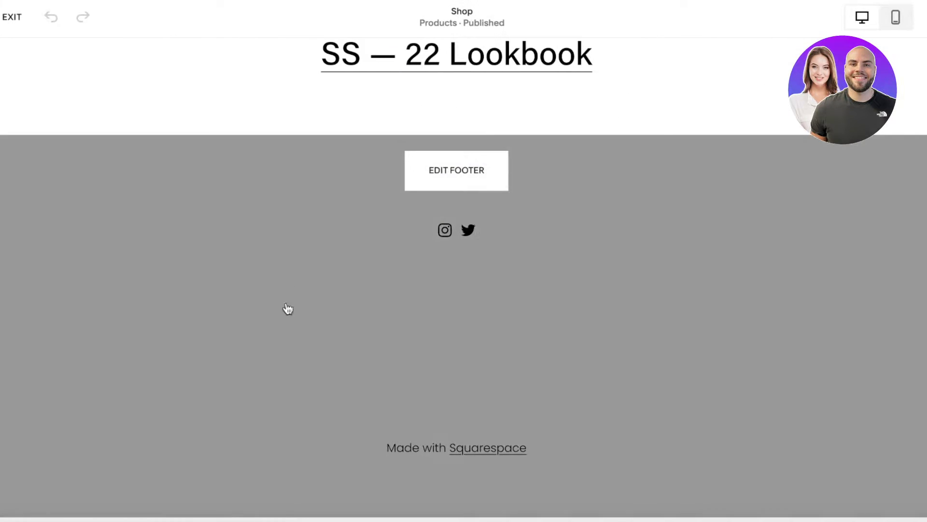
{"action": "scroll", "coordinate": [633, 190], "scroll_direction": "up", "scroll_amount": 4}
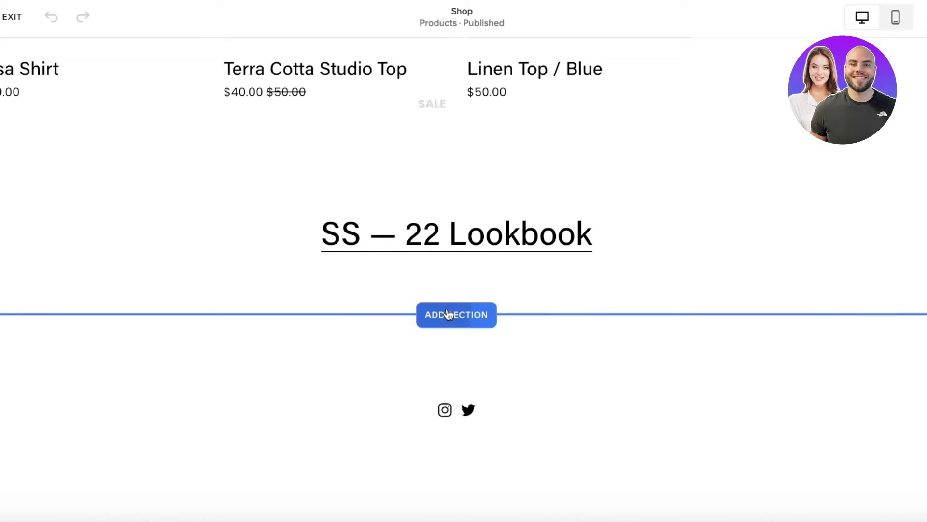
Start adding a new section below the Lookbook section and browse the section categories
{"action": "left_click", "coordinate": [447, 314]}
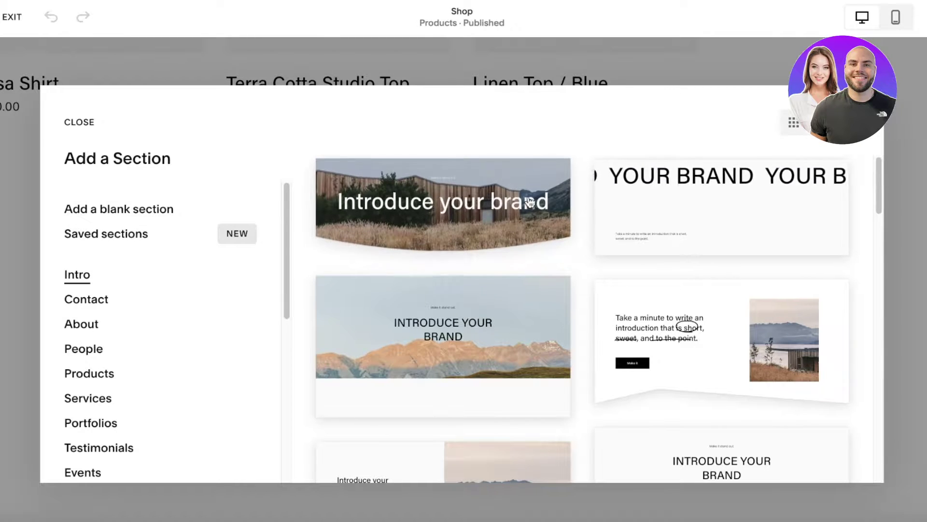
{"action": "scroll", "coordinate": [552, 207], "scroll_direction": "down", "scroll_amount": 5}
{"action": "scroll", "coordinate": [184, 391], "scroll_direction": "down", "scroll_amount": 4}
{"action": "scroll", "coordinate": [192, 384], "scroll_direction": "down", "scroll_amount": 3}
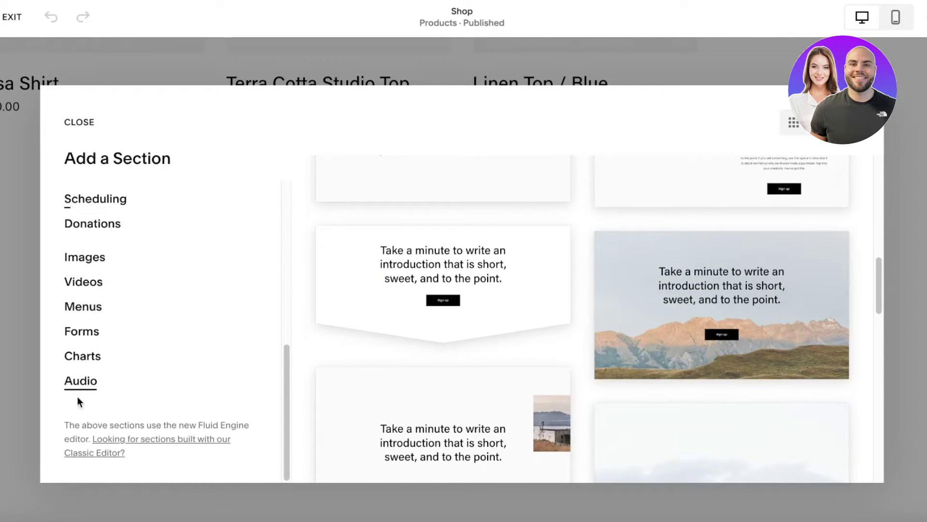
{"action": "scroll", "coordinate": [92, 271], "scroll_direction": "up", "scroll_amount": 2}
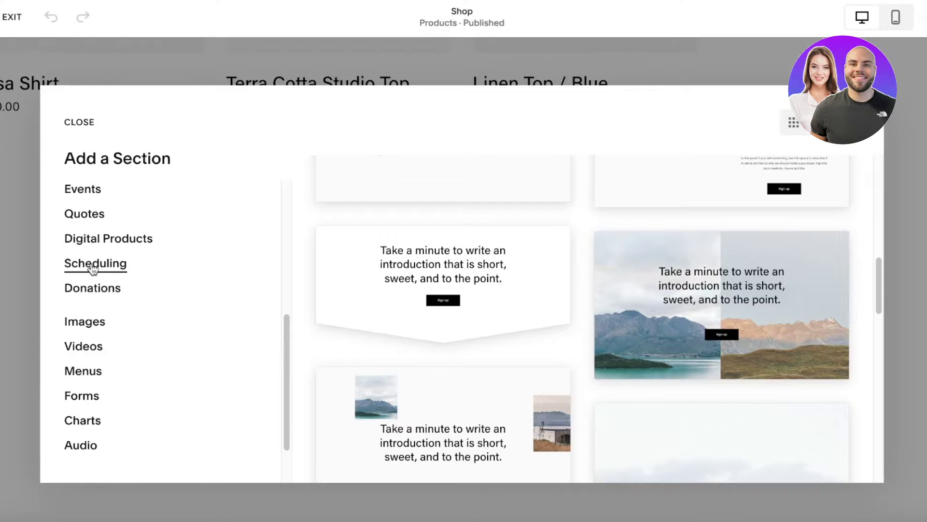
{"action": "scroll", "coordinate": [80, 338], "scroll_direction": "up", "scroll_amount": 5}
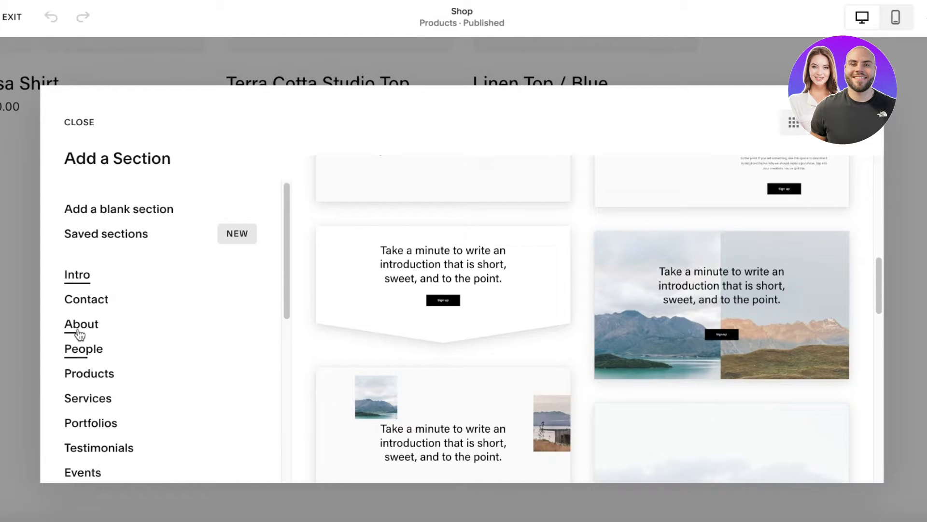
Browse the Contact templates and insert the 'Contact us.' form layout
{"action": "left_click", "coordinate": [85, 304]}
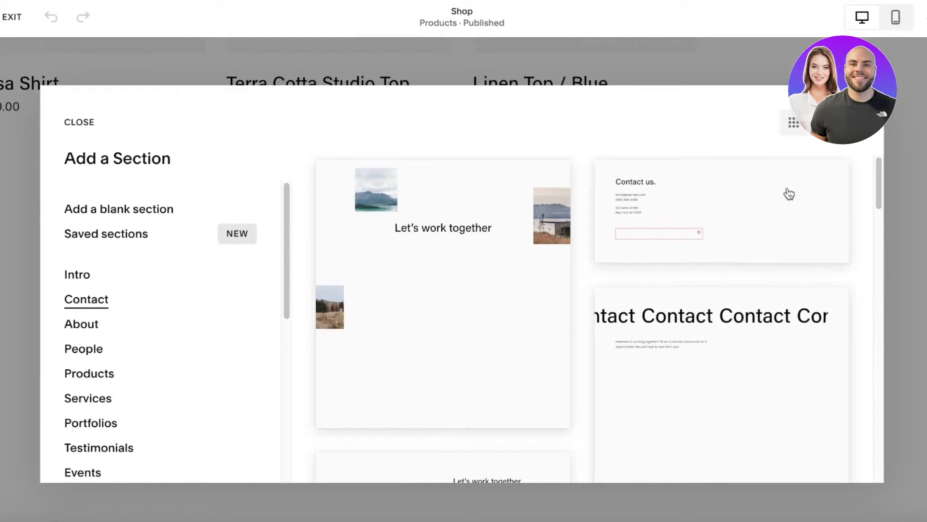
{"action": "scroll", "coordinate": [658, 213], "scroll_direction": "down", "scroll_amount": 6}
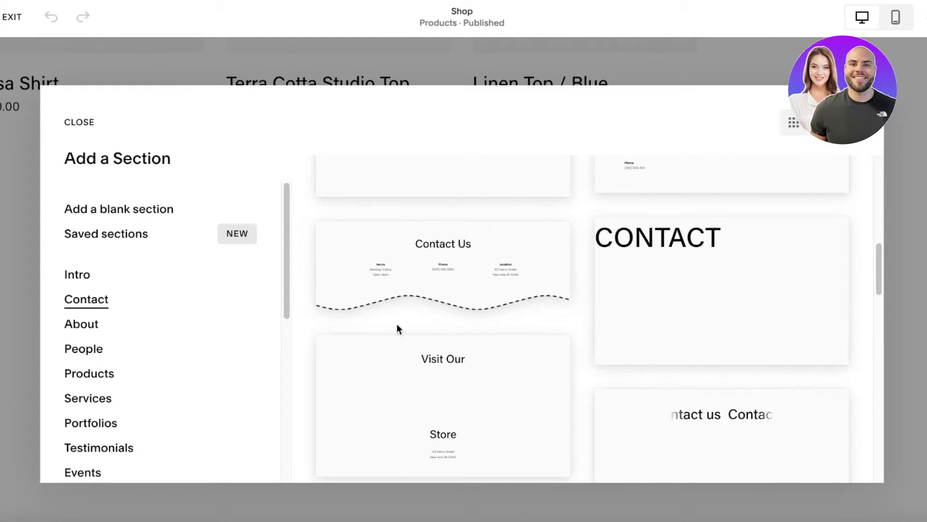
{"action": "scroll", "coordinate": [621, 286], "scroll_direction": "down", "scroll_amount": 5}
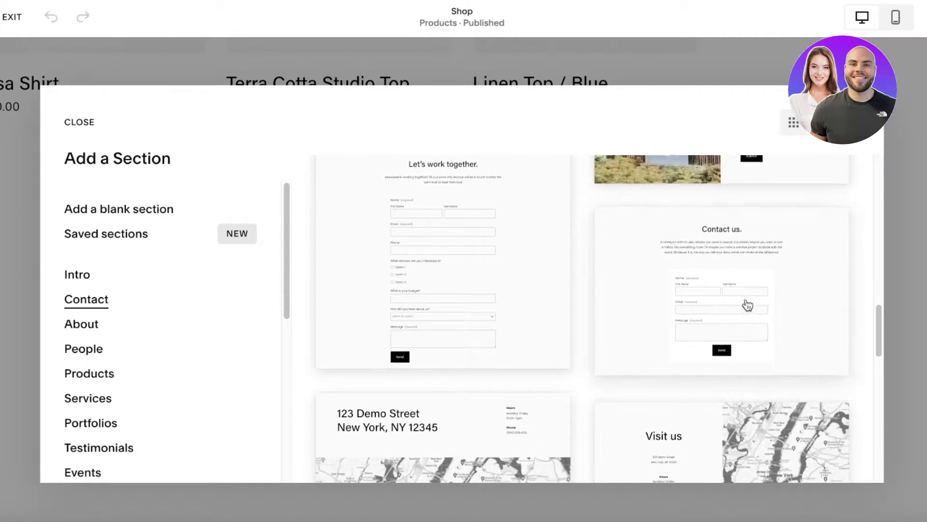
{"action": "scroll", "coordinate": [745, 304], "scroll_direction": "down", "scroll_amount": 7}
{"action": "scroll", "coordinate": [654, 242], "scroll_direction": "down", "scroll_amount": 8}
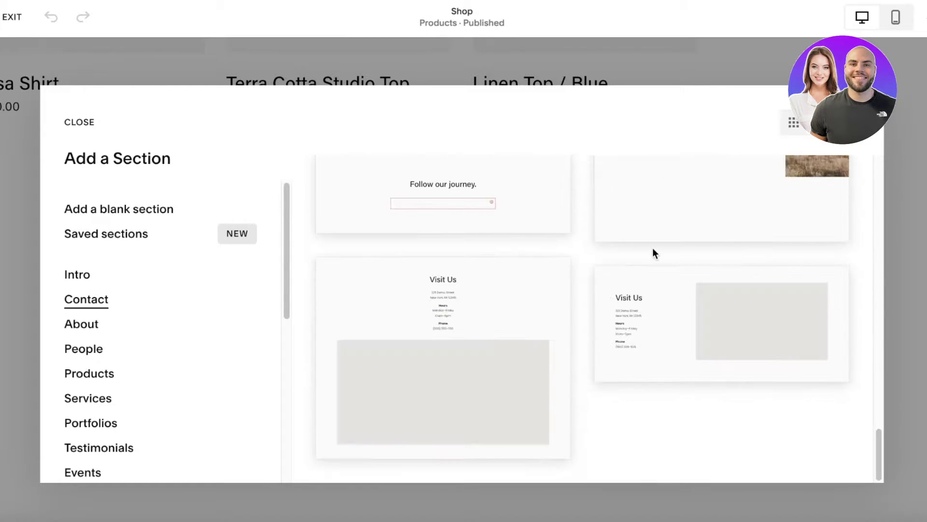
{"action": "scroll", "coordinate": [452, 311], "scroll_direction": "up", "scroll_amount": 5}
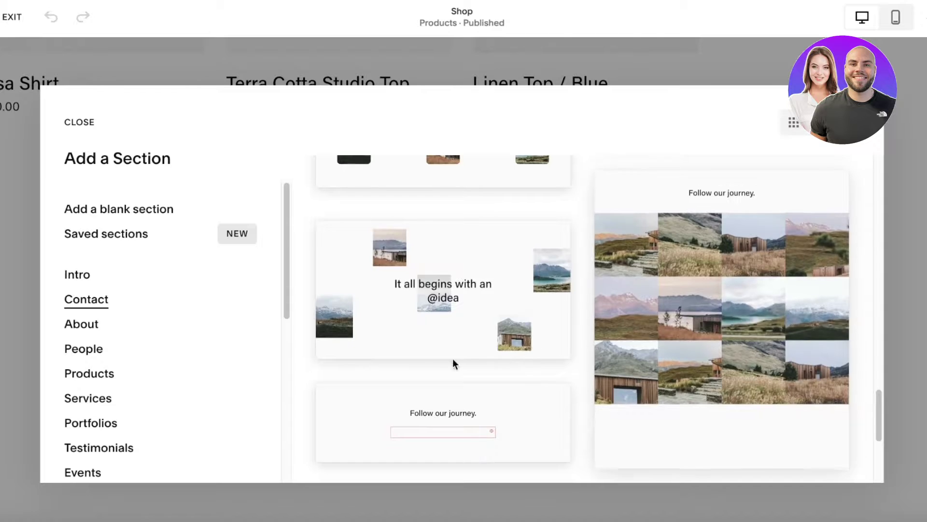
{"action": "scroll", "coordinate": [118, 425], "scroll_direction": "down", "scroll_amount": 4}
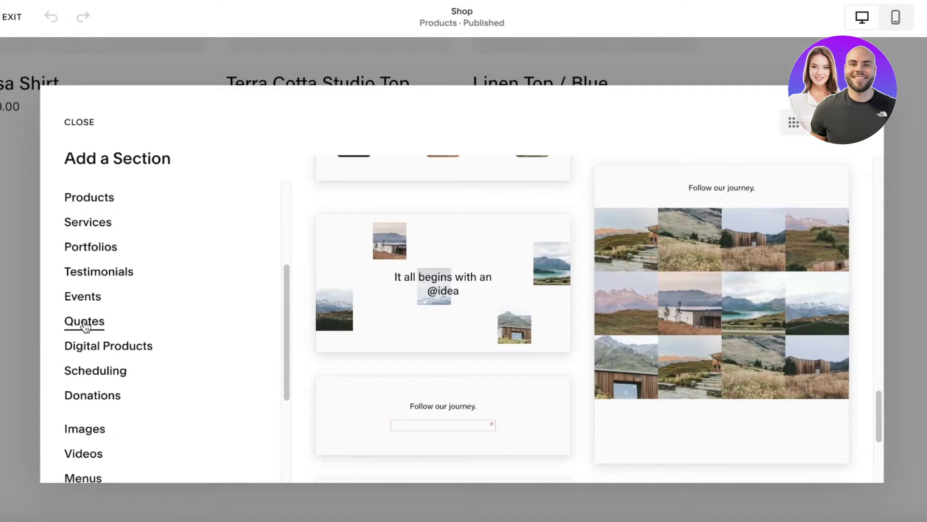
{"action": "scroll", "coordinate": [99, 325], "scroll_direction": "up", "scroll_amount": 4}
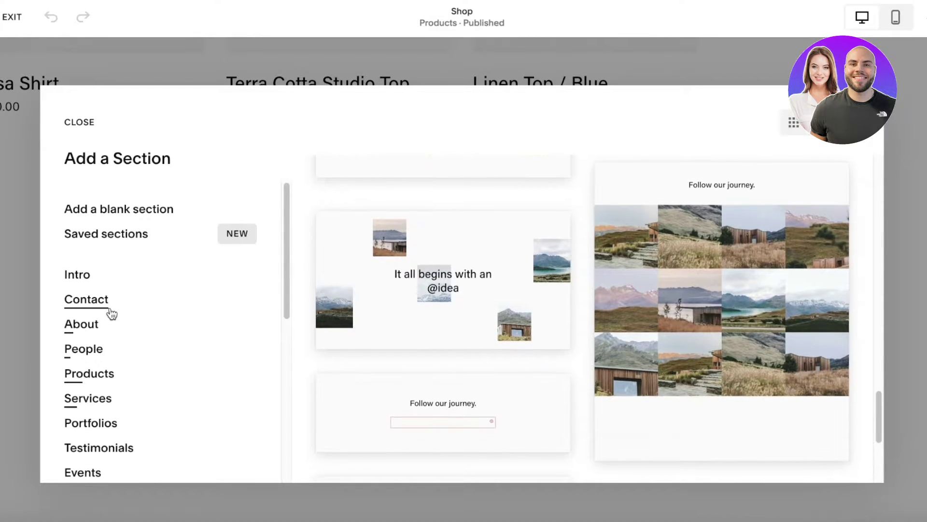
{"action": "scroll", "coordinate": [557, 344], "scroll_direction": "up", "scroll_amount": 8}
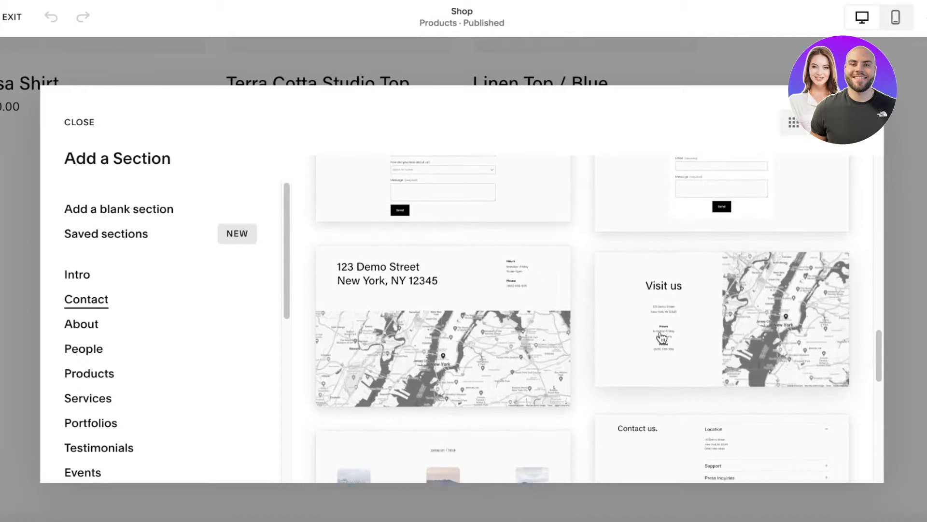
{"action": "scroll", "coordinate": [609, 328], "scroll_direction": "down", "scroll_amount": 7}
{"action": "scroll", "coordinate": [662, 312], "scroll_direction": "up", "scroll_amount": 10}
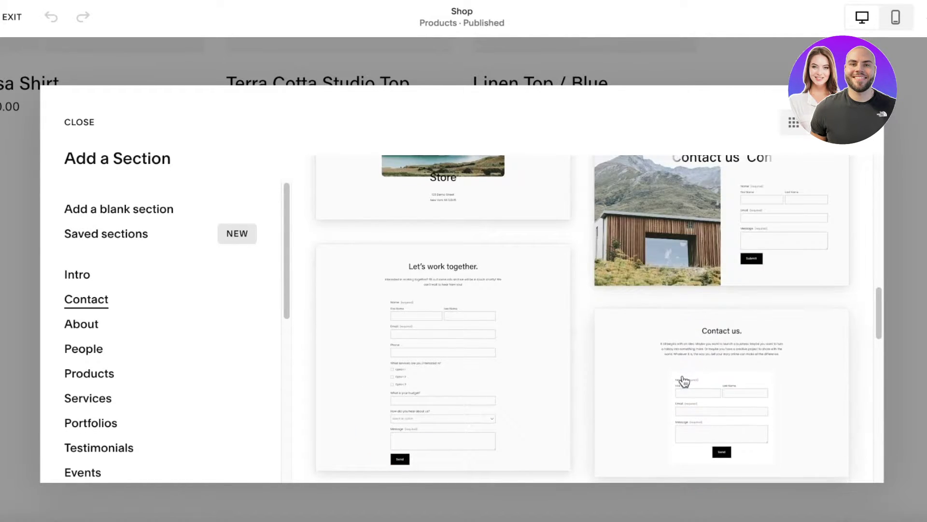
{"action": "key", "text": "Escape"}
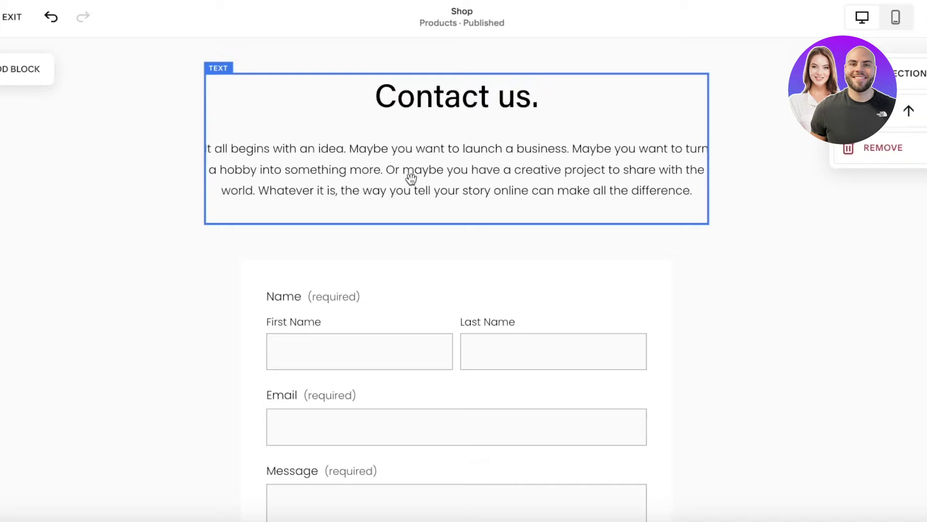
Replace the 'Contact us.' heading with 'Subscribe to our Newsletter'
{"action": "left_click", "coordinate": [411, 179]}
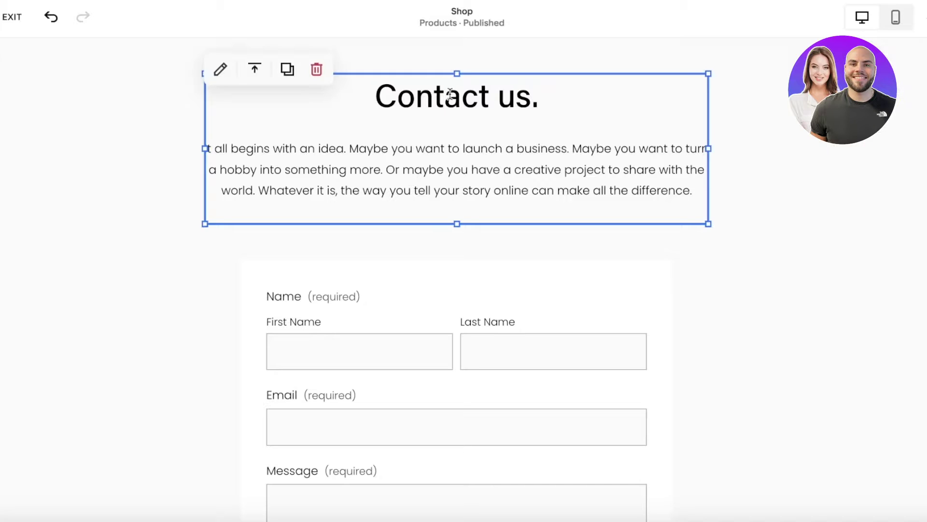
{"action": "triple_click", "coordinate": [451, 95]}
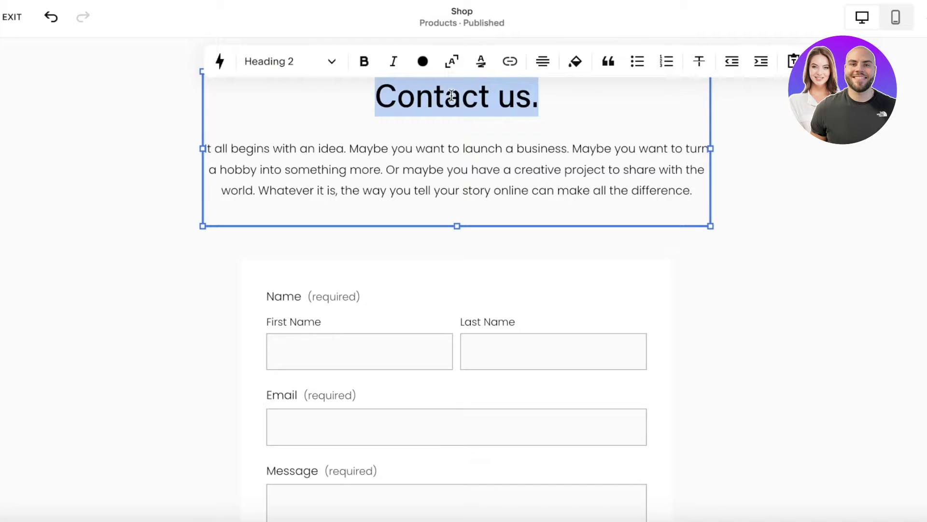
{"action": "type", "text": "A"}
{"action": "key", "text": "BackSpace"}
{"action": "type", "text": "Sub"}
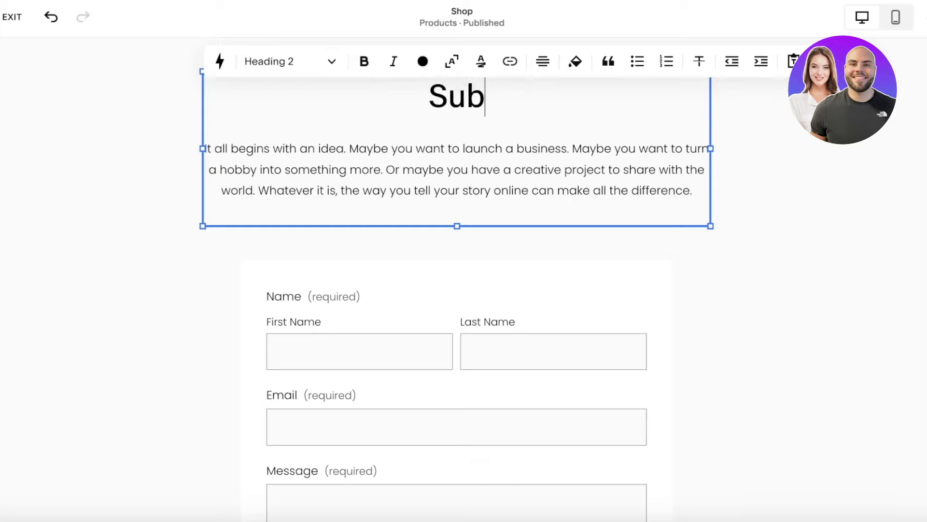
{"action": "type", "text": "scrib"}
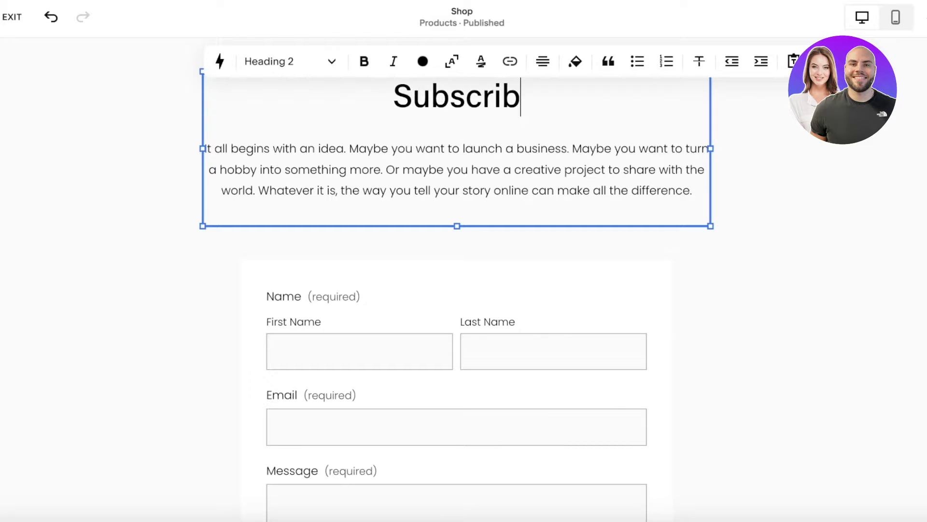
{"action": "type", "text": "e to our Newsletter"}
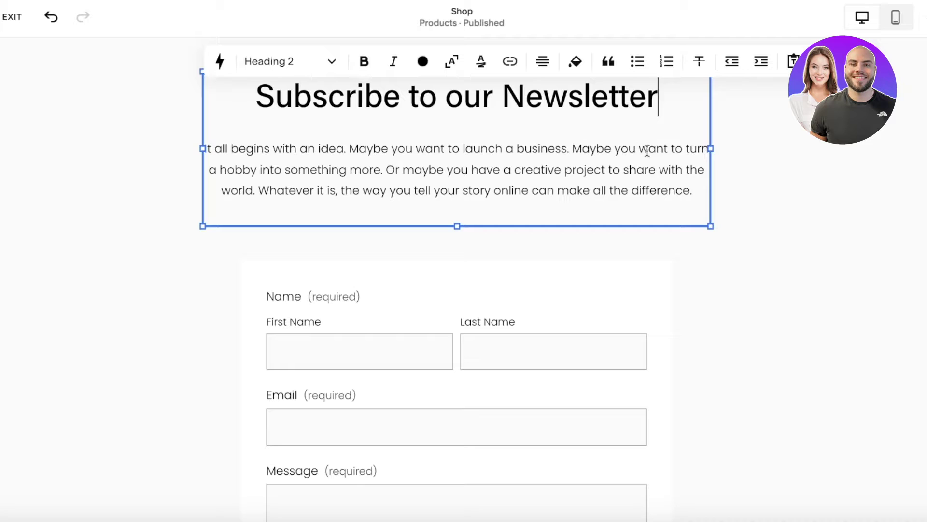
Replace the placeholder paragraph with the 'Learn all about the latest fashion trends…mailing list!' description
{"action": "left_click", "coordinate": [647, 151]}
{"action": "triple_click", "coordinate": [475, 169]}
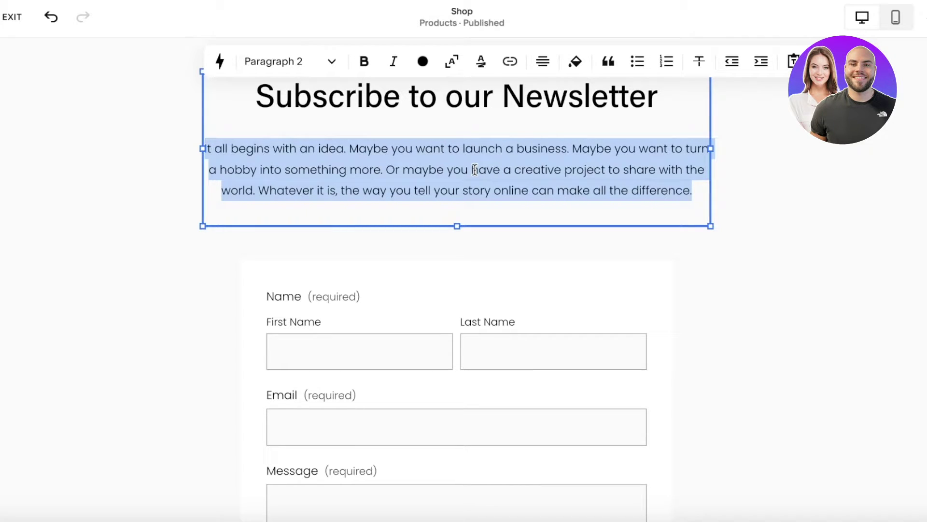
{"action": "type", "text": "A"}
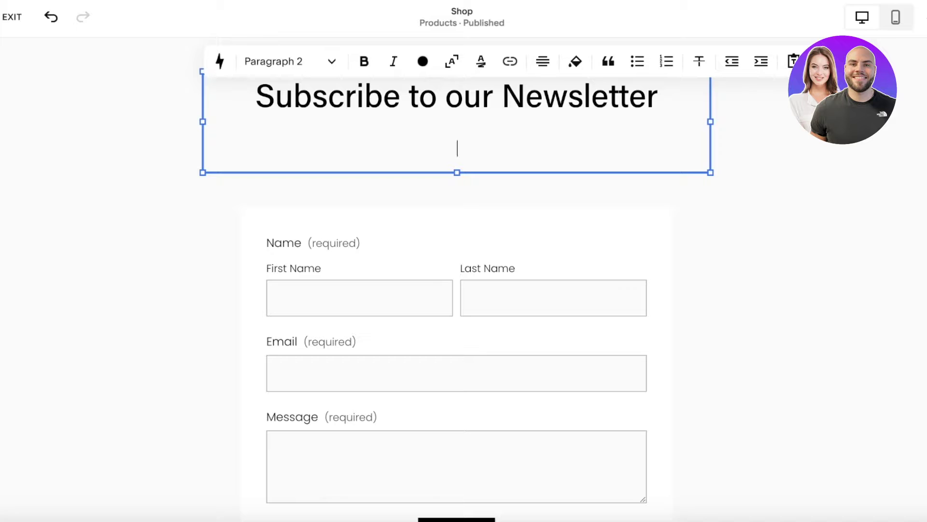
{"action": "type", "text": "Learn all about the latest "}
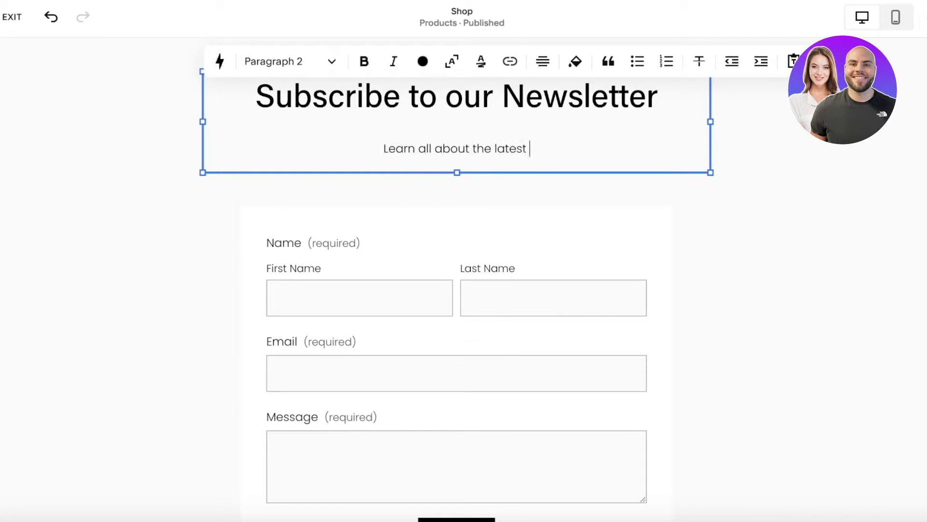
{"action": "type", "text": "fashion trend"}
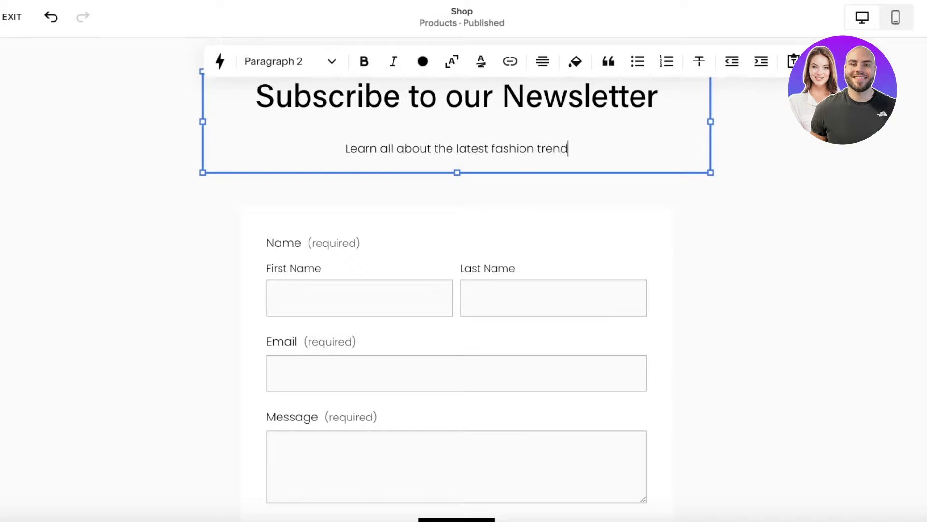
{"action": "type", "text": "s and styles"}
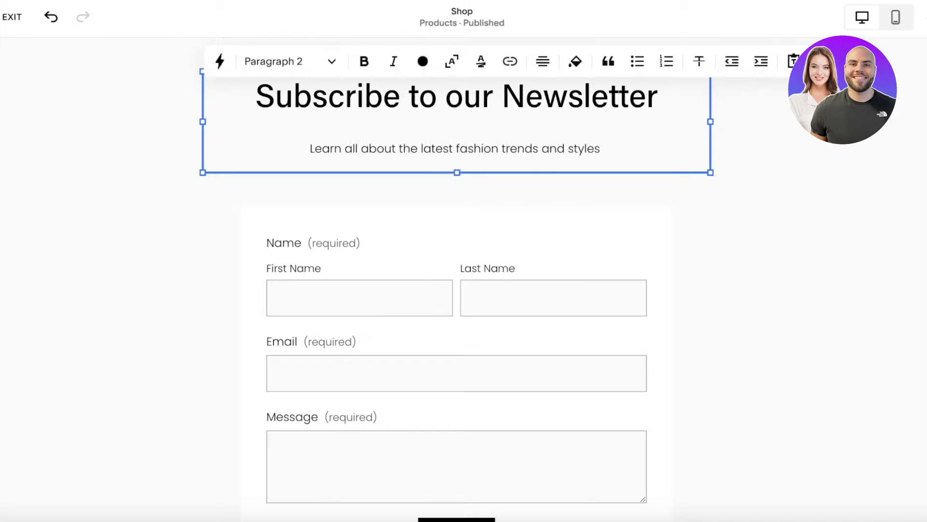
{"action": "type", "text": " and get excl"}
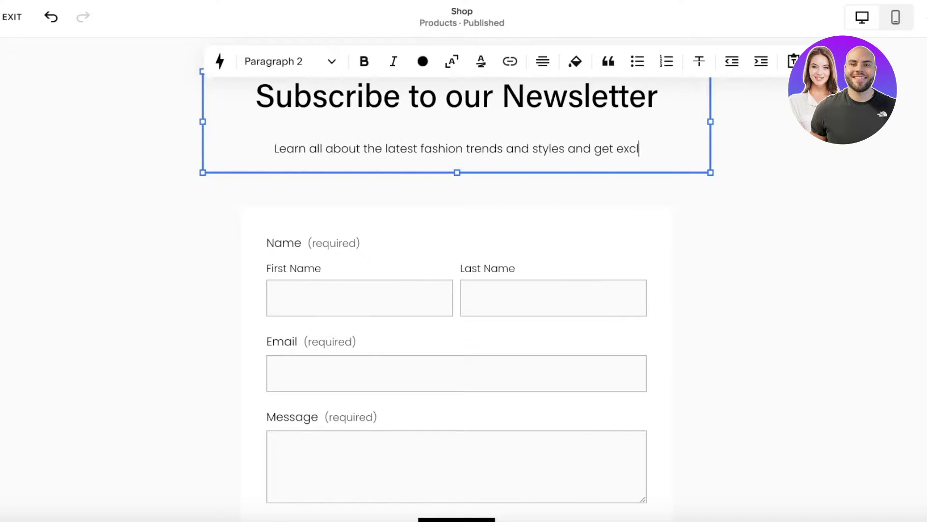
{"action": "type", "text": "usive discounts on our "}
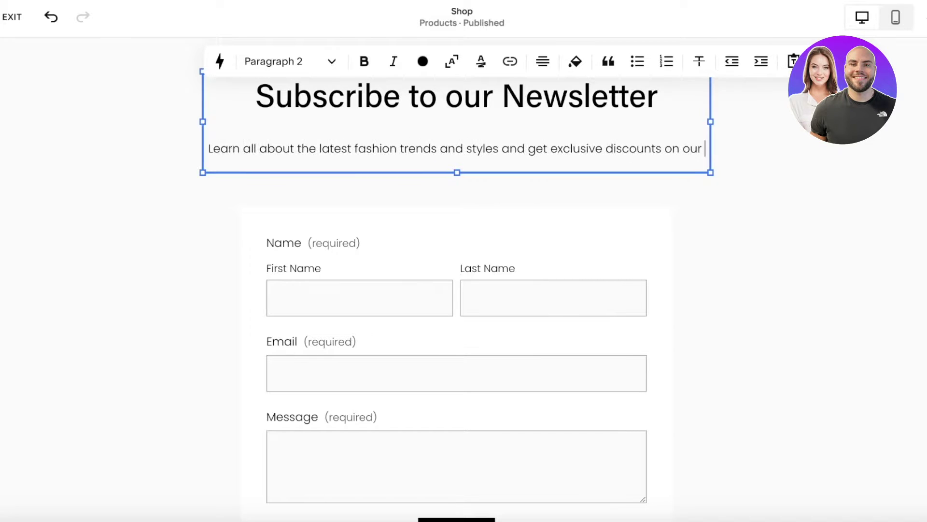
{"action": "type", "text": "mailing li"}
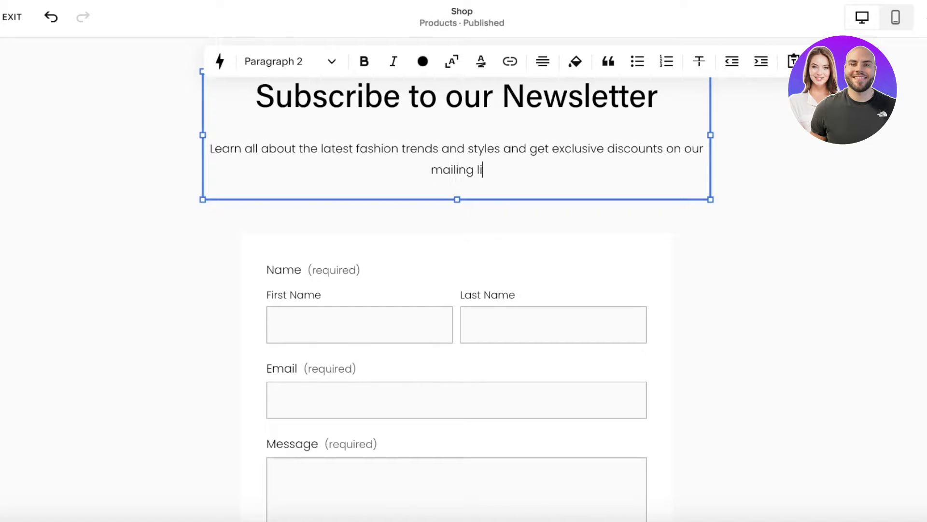
{"action": "type", "text": "st!"}
{"action": "key", "text": "Escape"}
Open the form block's settings and rename the form 'Newslette subscription'
{"action": "left_click", "coordinate": [405, 309]}
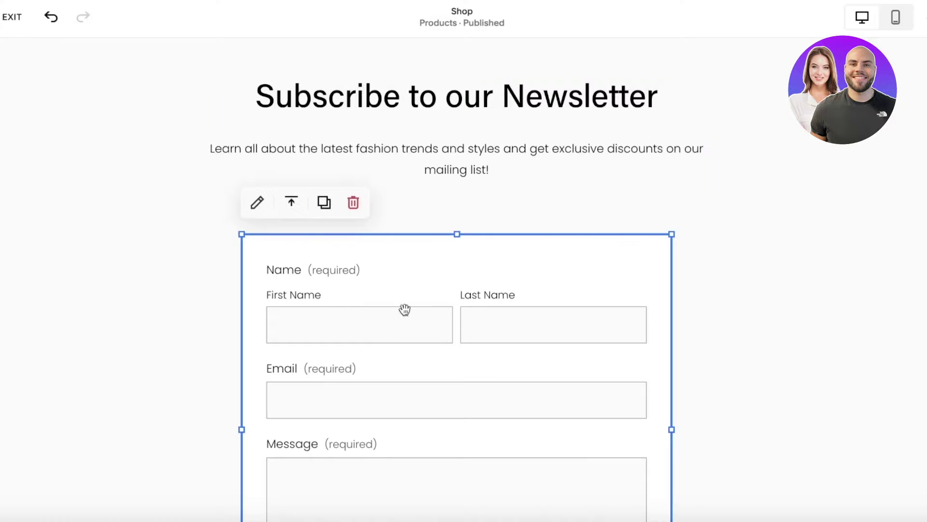
{"action": "scroll", "coordinate": [405, 309], "scroll_direction": "down", "scroll_amount": 8}
{"action": "scroll", "coordinate": [404, 136], "scroll_direction": "up", "scroll_amount": 7}
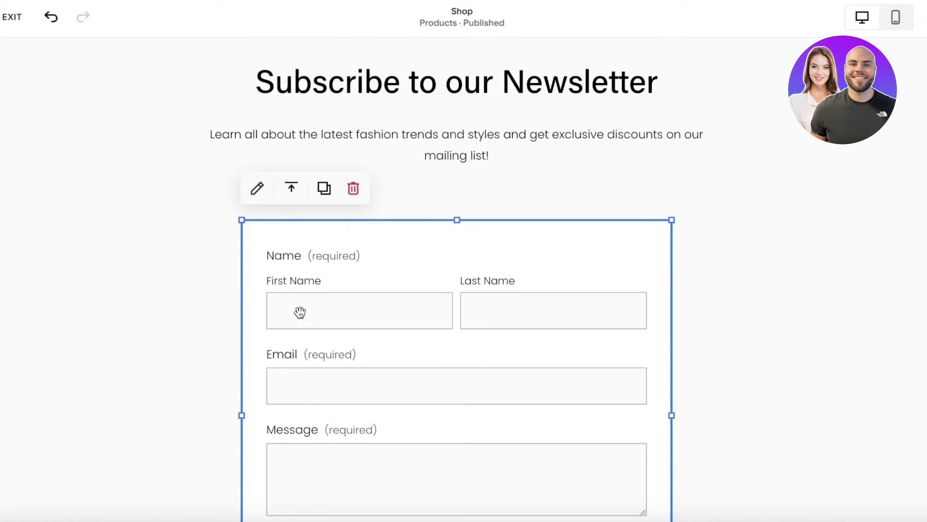
{"action": "scroll", "coordinate": [334, 456], "scroll_direction": "down", "scroll_amount": 1}
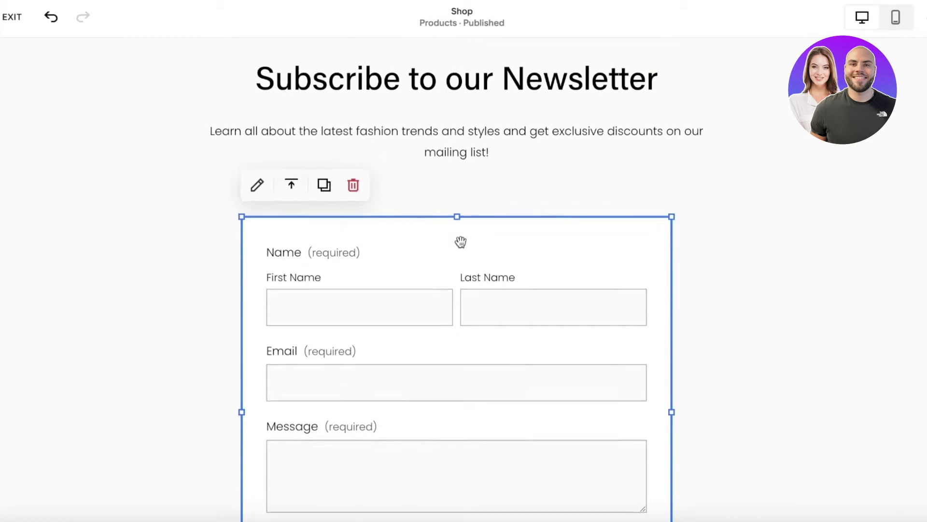
{"action": "scroll", "coordinate": [460, 242], "scroll_direction": "down", "scroll_amount": 3}
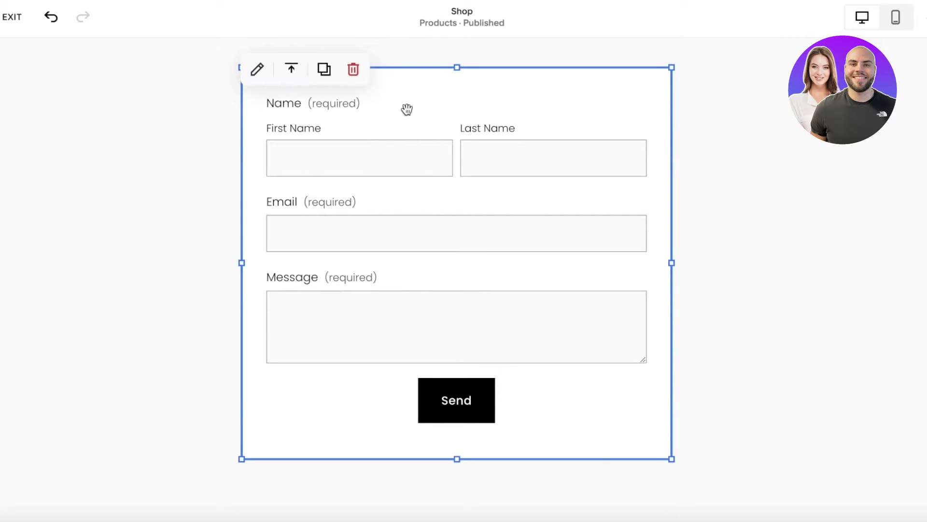
{"action": "scroll", "coordinate": [409, 112], "scroll_direction": "up", "scroll_amount": 1}
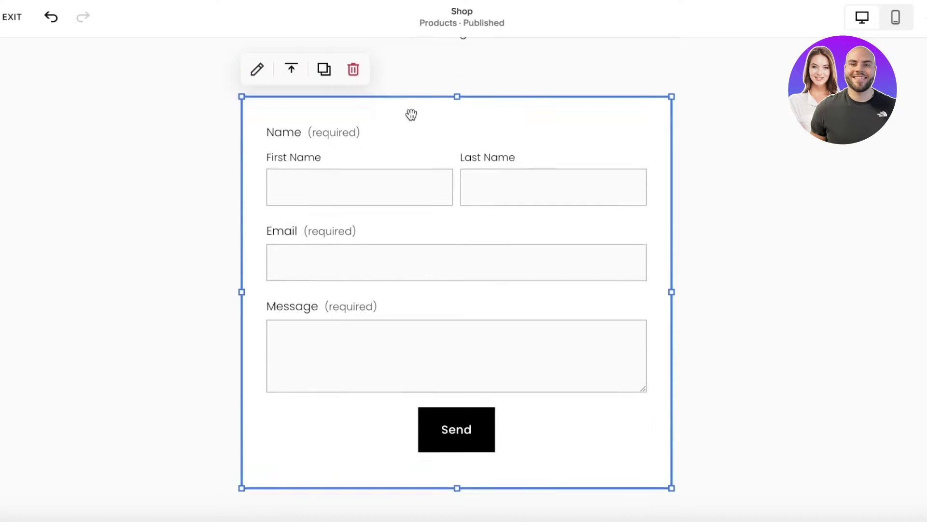
{"action": "left_click", "coordinate": [259, 75]}
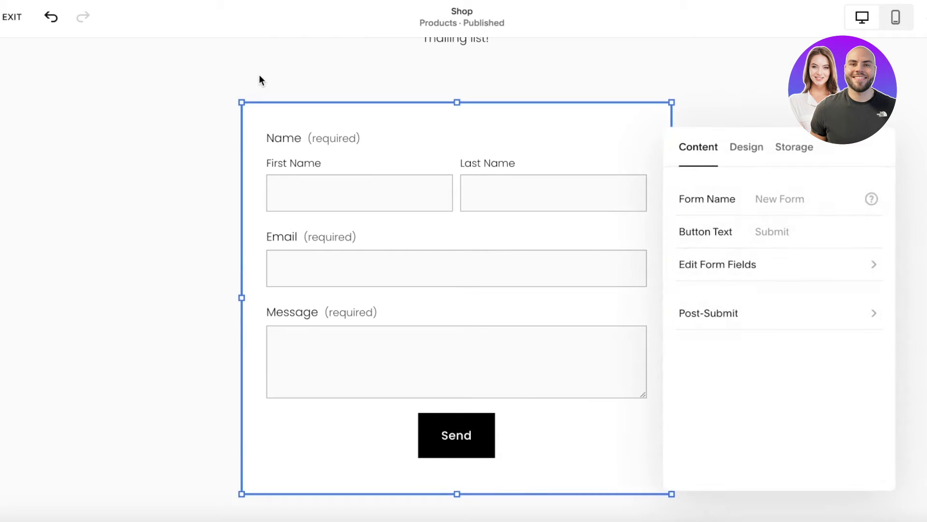
{"action": "left_click", "coordinate": [783, 199]}
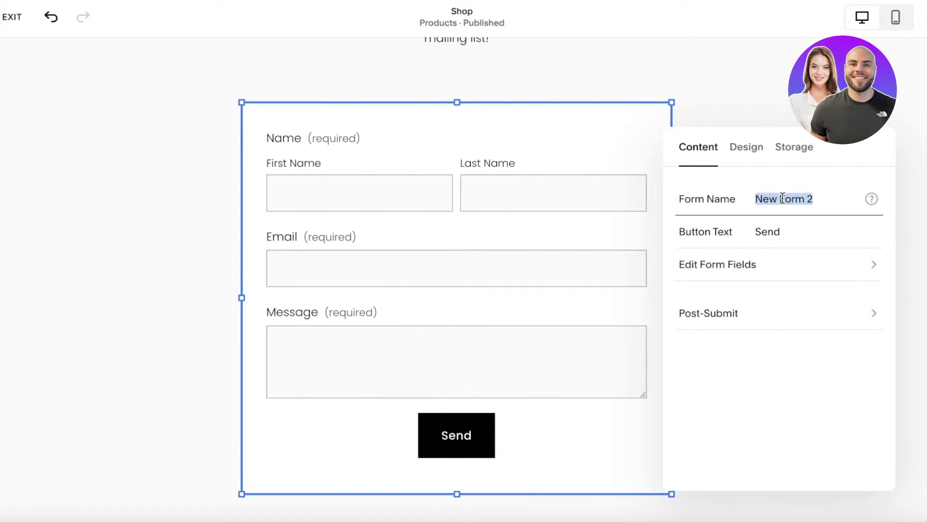
{"action": "type", "text": "Newslette"}
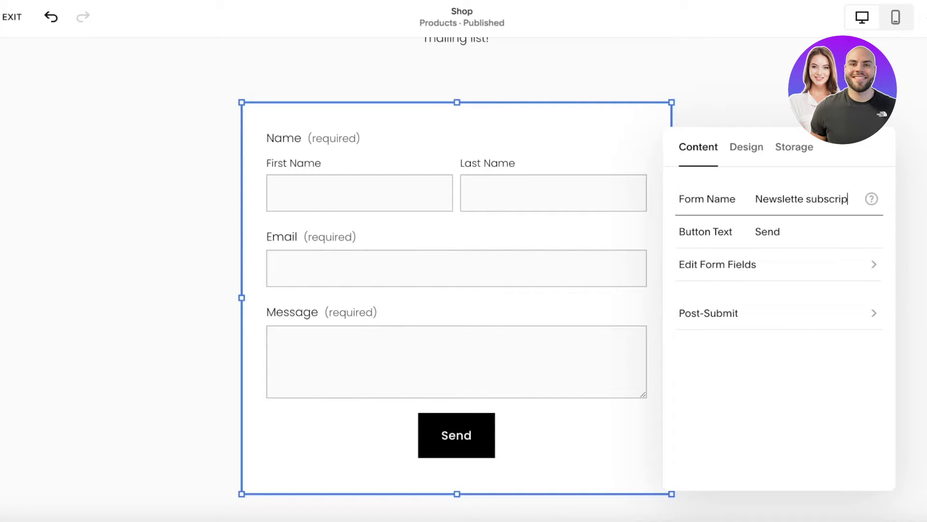
{"action": "type", "text": " subscriptions"}
{"action": "key", "text": "BackSpace"}
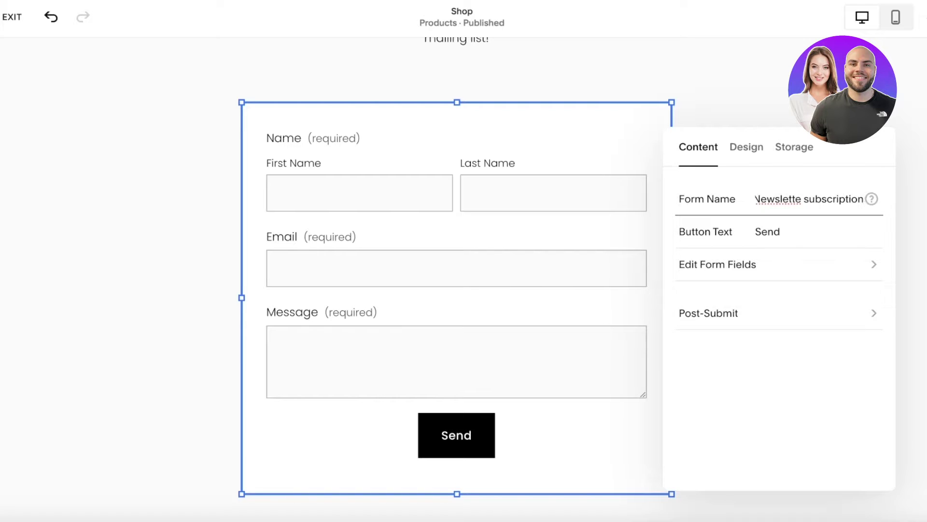
Change the form's button text from Send to Subscribe and show its field list
{"action": "left_click", "coordinate": [791, 218]}
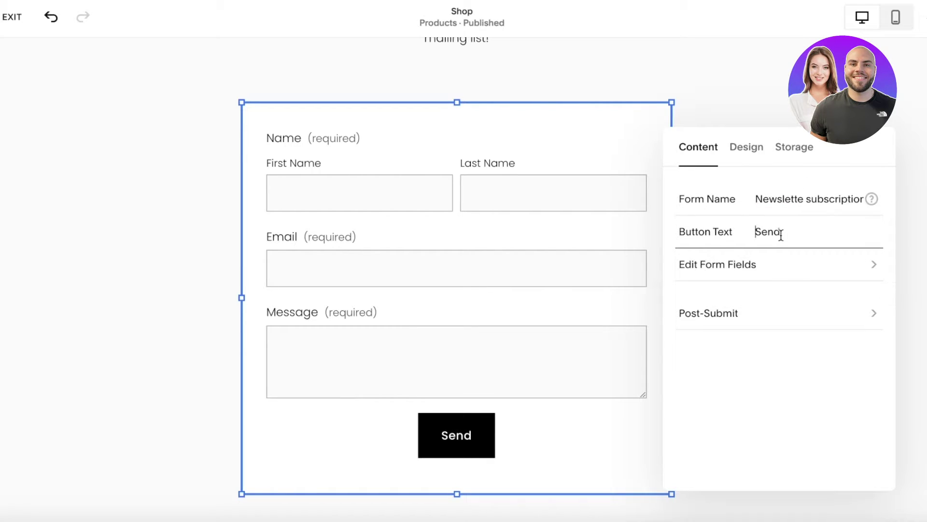
{"action": "type", "text": "Subs"}
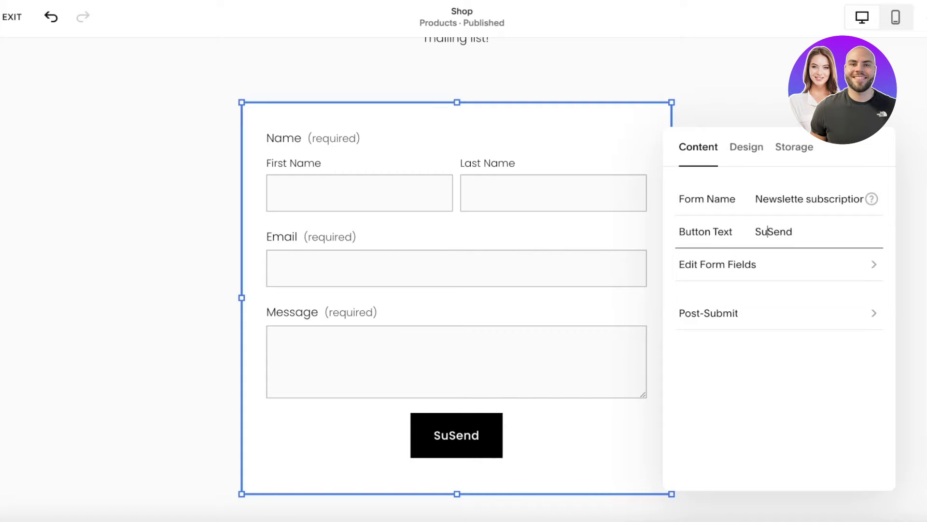
{"action": "type", "text": "cribe"}
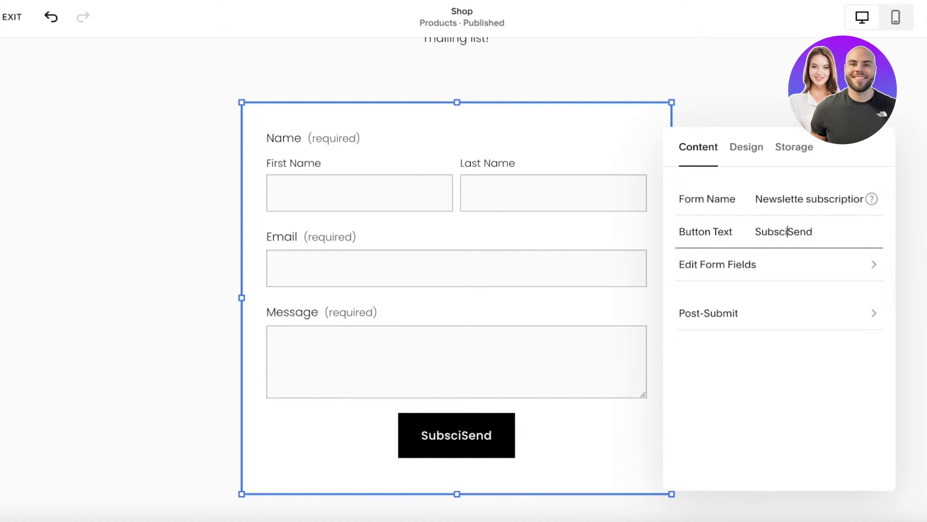
{"action": "double_click", "coordinate": [819, 231]}
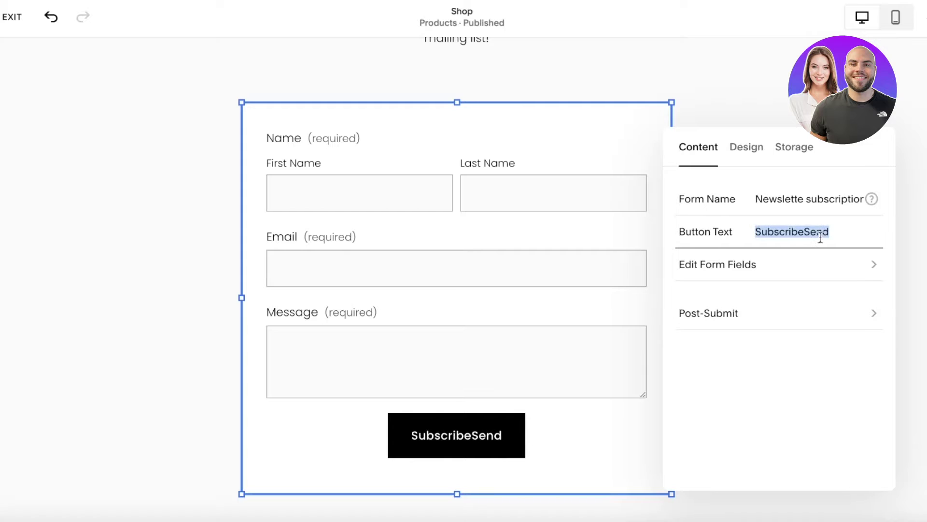
{"action": "left_click", "coordinate": [804, 230]}
{"action": "left_click_drag", "start_coordinate": [805, 231], "coordinate": [835, 232]}
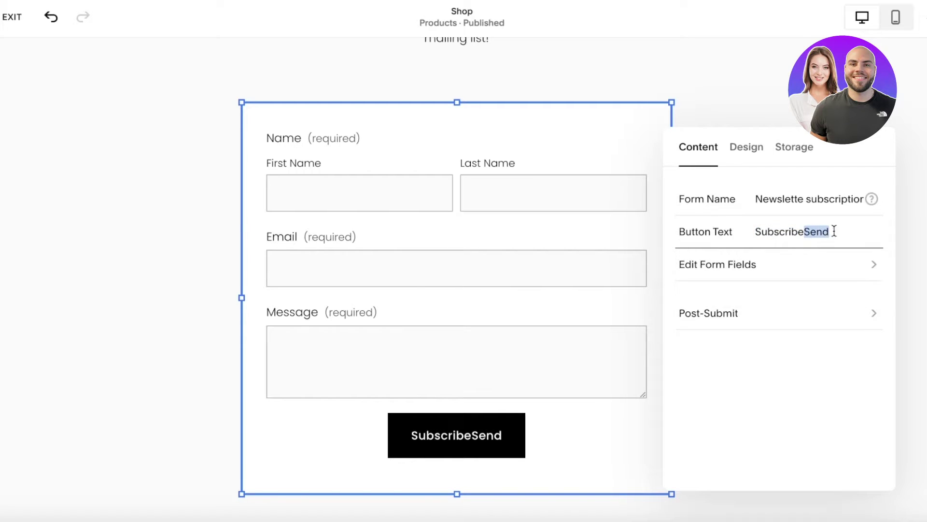
{"action": "key", "text": "shift+Home"}
{"action": "key", "text": "BackSpace"}
{"action": "key", "text": "shift+End"}
{"action": "type", "text": "Subscribe"}
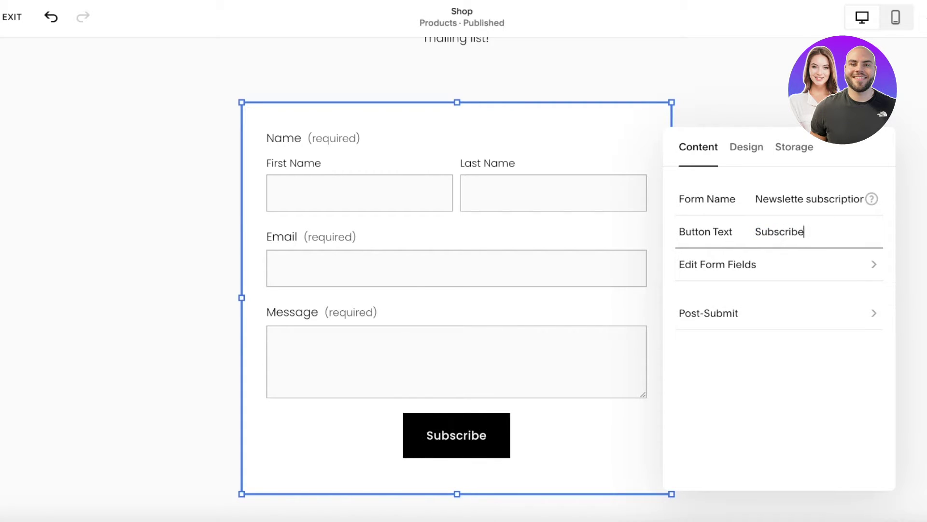
{"action": "left_click", "coordinate": [827, 274]}
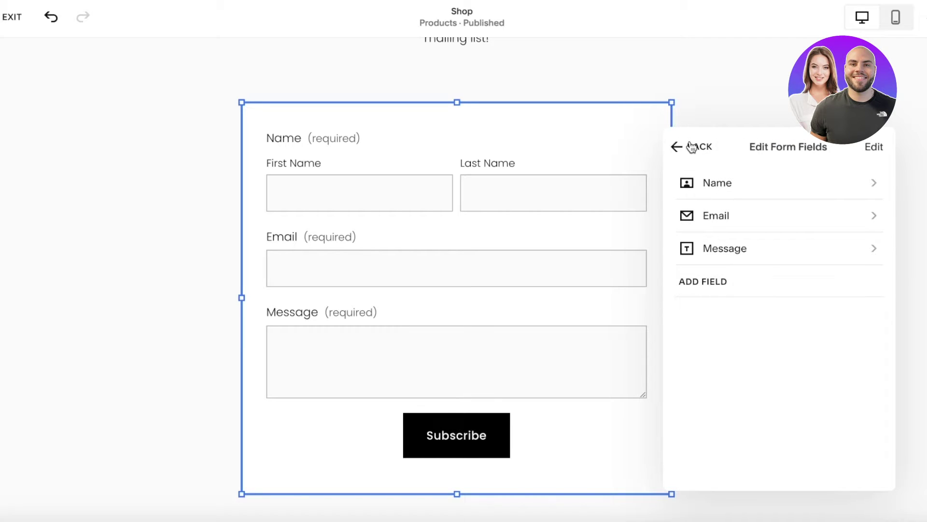
Delete the Message and Name fields, leaving only the required Email field
{"action": "left_click", "coordinate": [681, 145]}
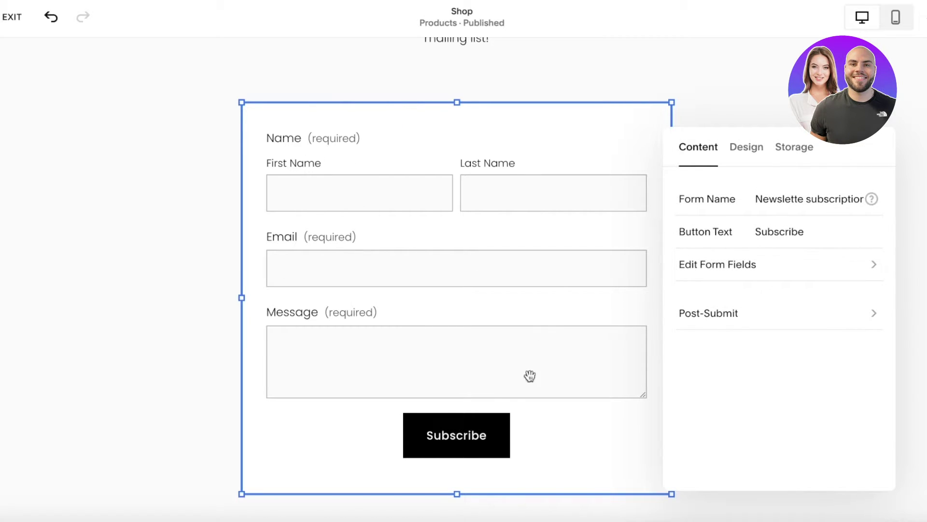
{"action": "left_click", "coordinate": [737, 265]}
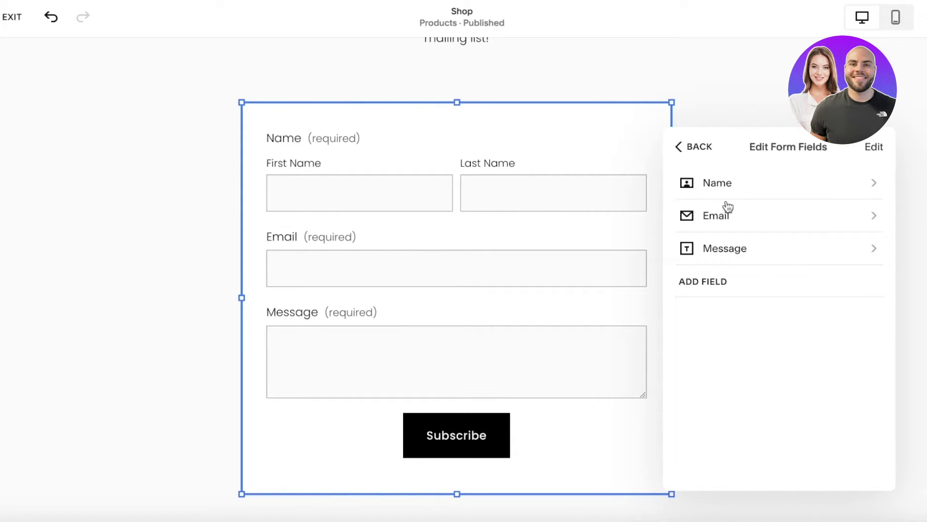
{"action": "left_click", "coordinate": [738, 245]}
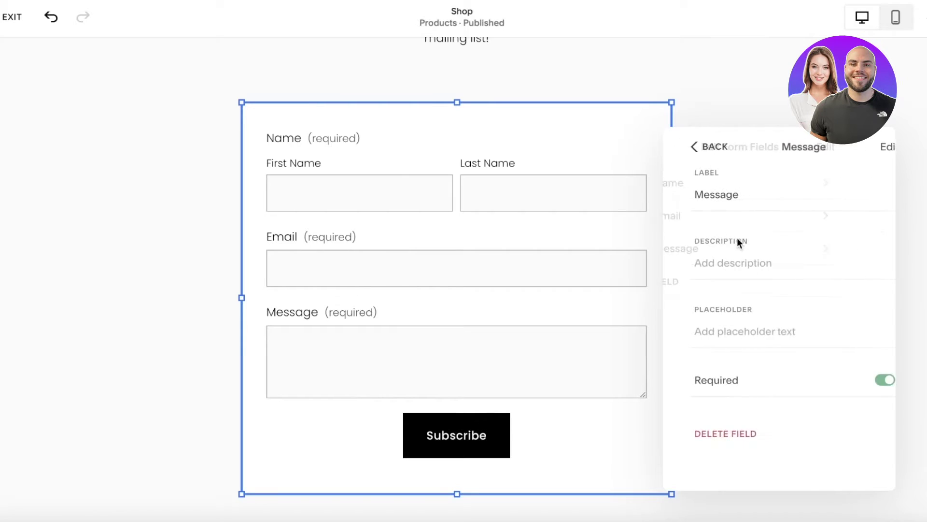
{"action": "left_click", "coordinate": [723, 433]}
{"action": "left_click", "coordinate": [708, 183]}
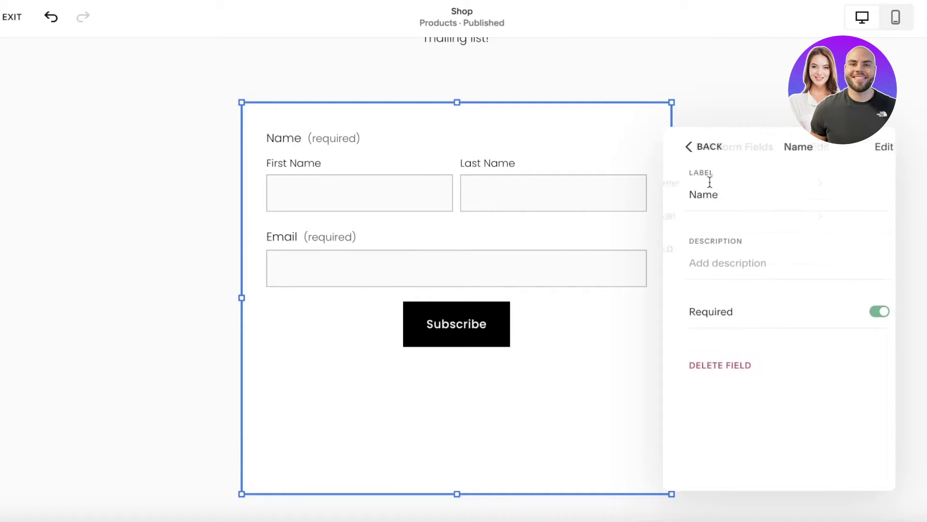
{"action": "left_click", "coordinate": [875, 313]}
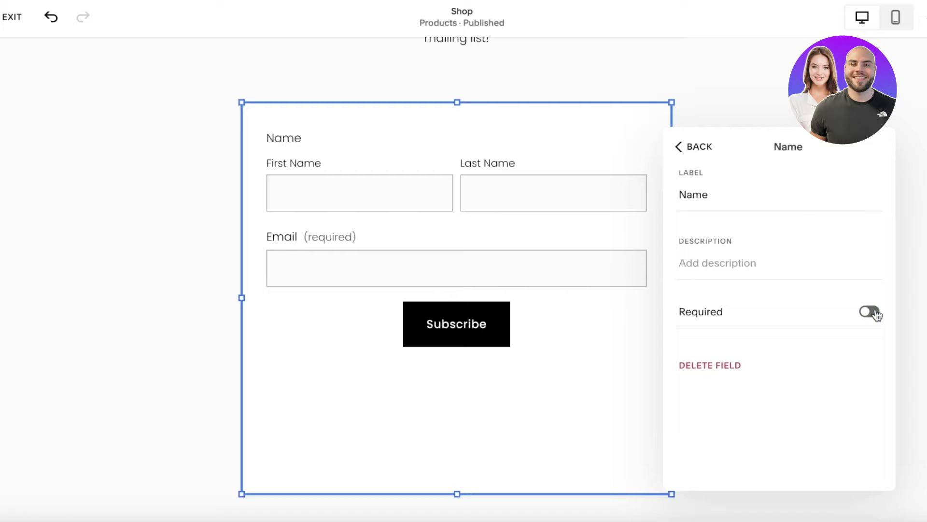
{"action": "left_click", "coordinate": [694, 364]}
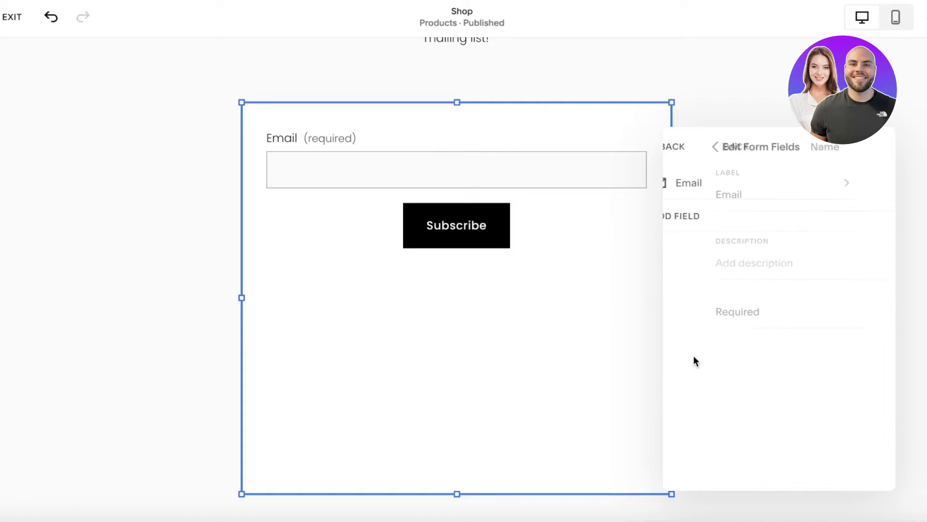
{"action": "left_click", "coordinate": [678, 150]}
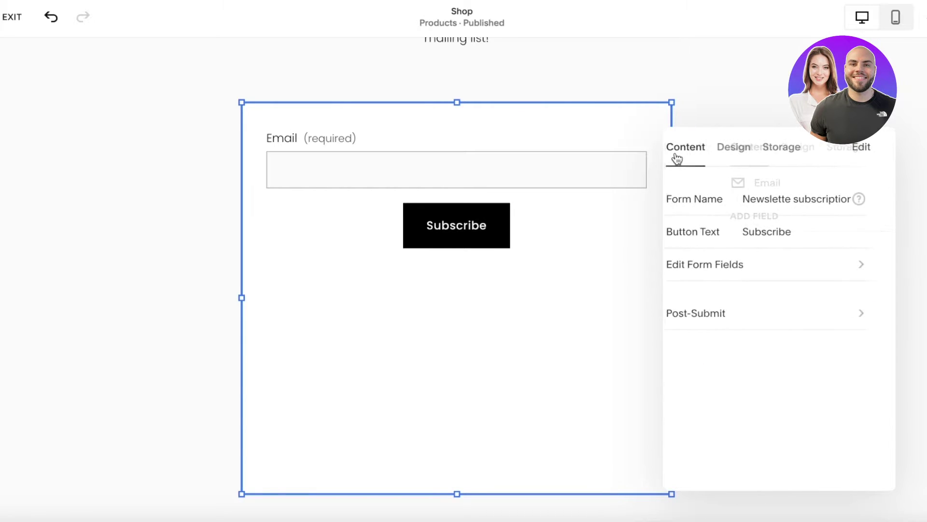
Set the post-submit message to 'Thank you for subscribing! Checkout your mail for your new subscriber discount!'
{"action": "left_click", "coordinate": [752, 313]}
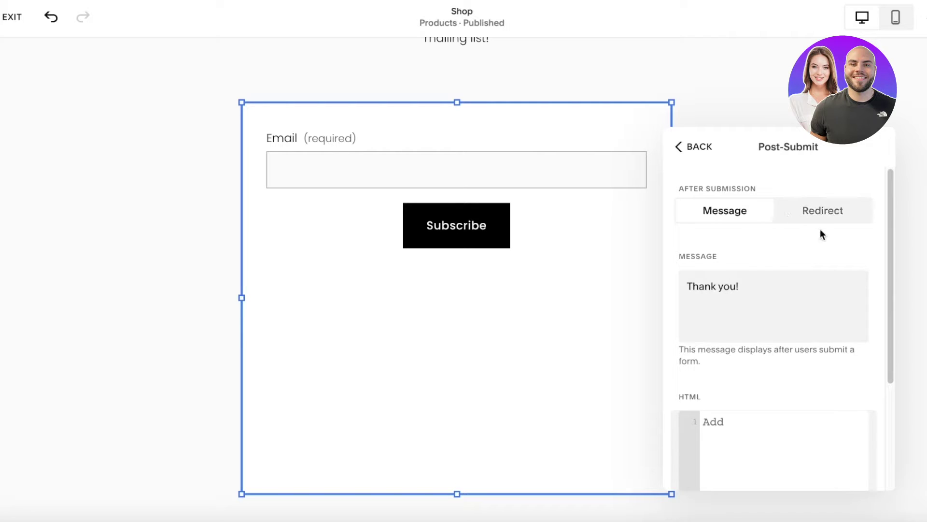
{"action": "left_click", "coordinate": [746, 289]}
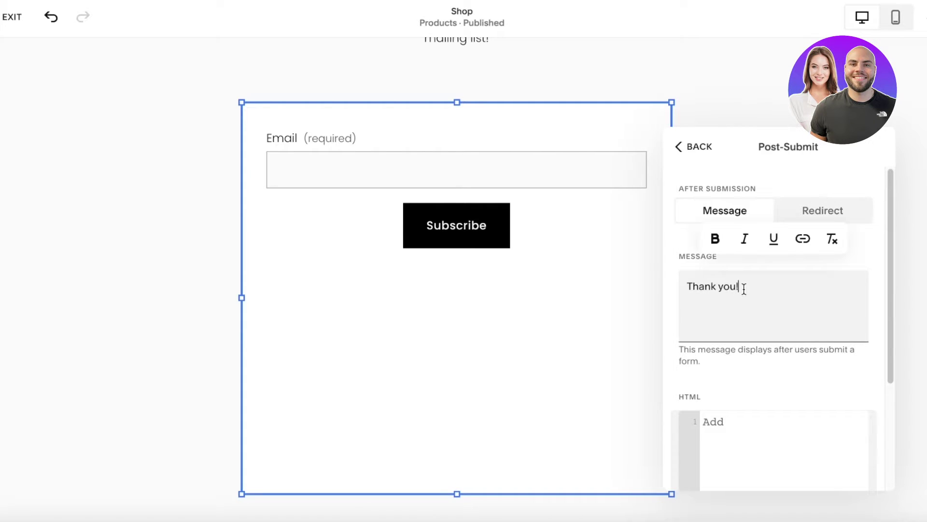
{"action": "type", "text": "yo"}
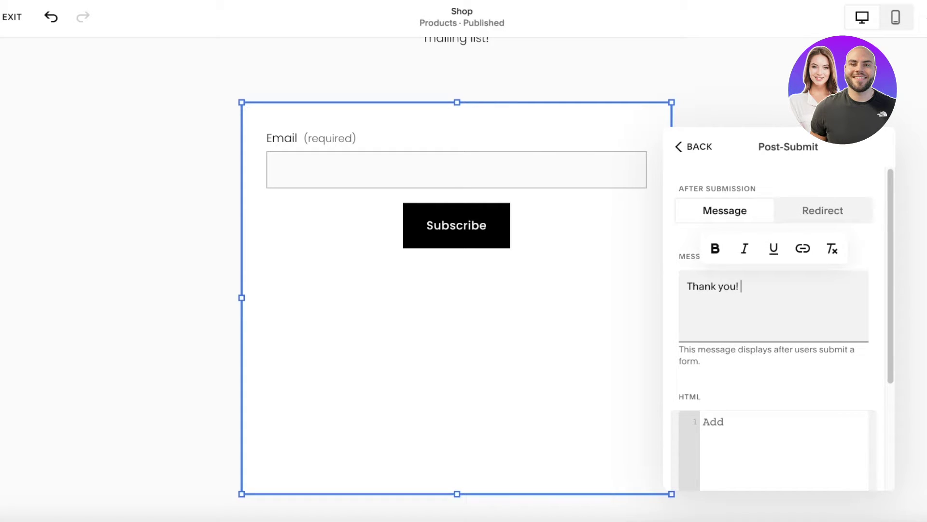
{"action": "type", "text": "u for subscribing! Checkouy"}
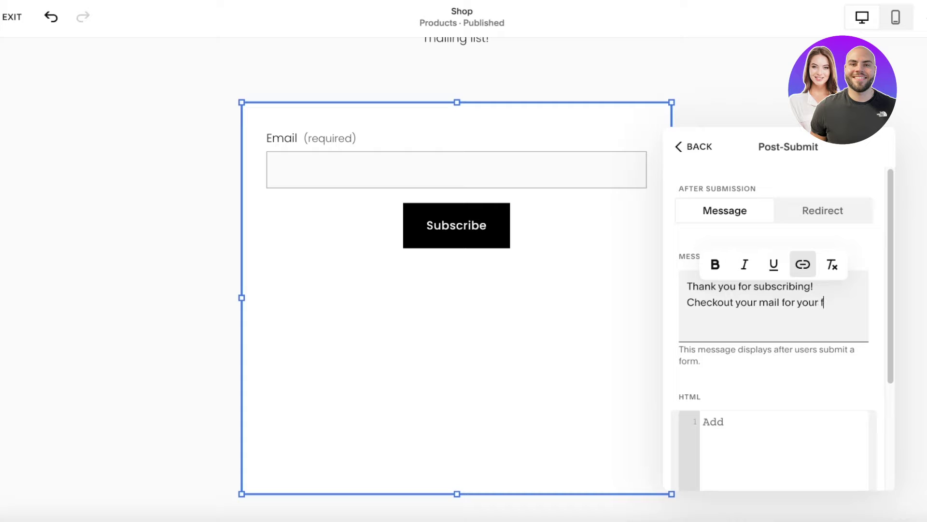
{"action": "type", "text": "subs"}
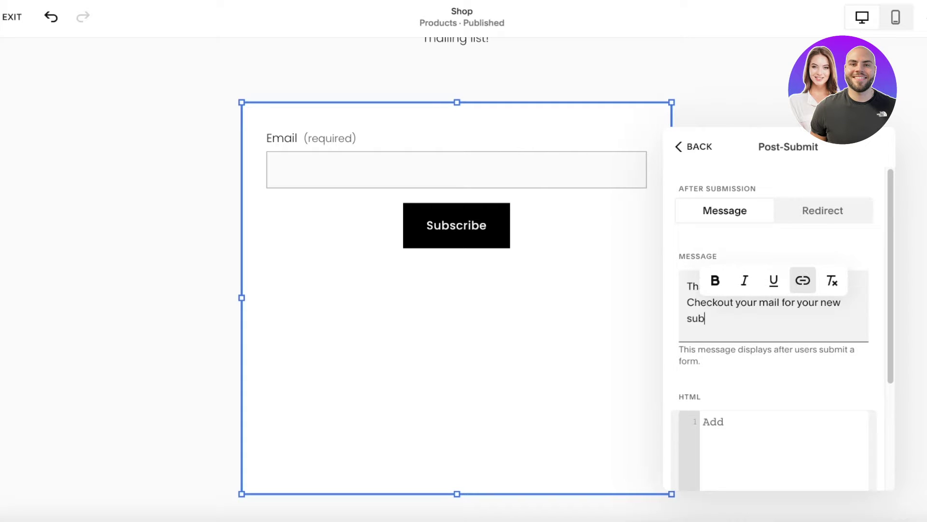
{"action": "type", "text": "criber disco"}
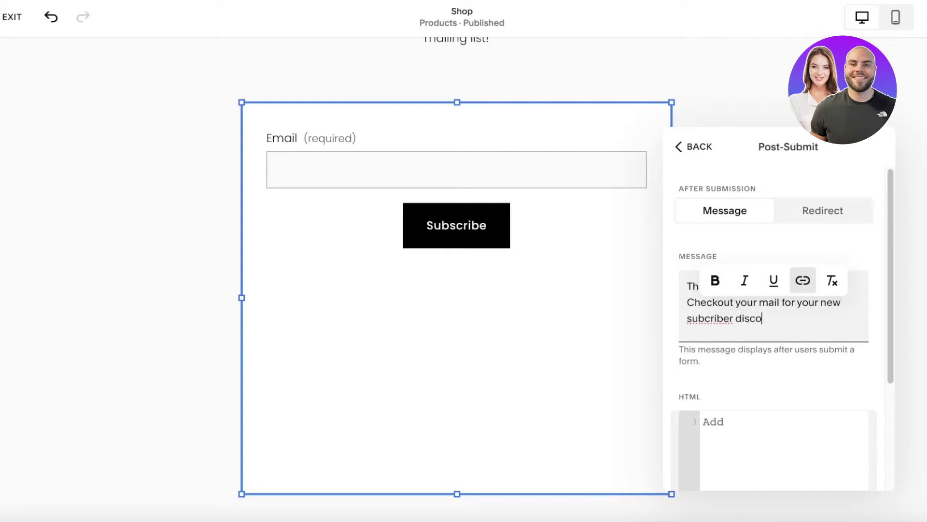
{"action": "type", "text": "unt"}
{"action": "right_click", "coordinate": [715, 318]}
{"action": "left_click", "coordinate": [750, 210]}
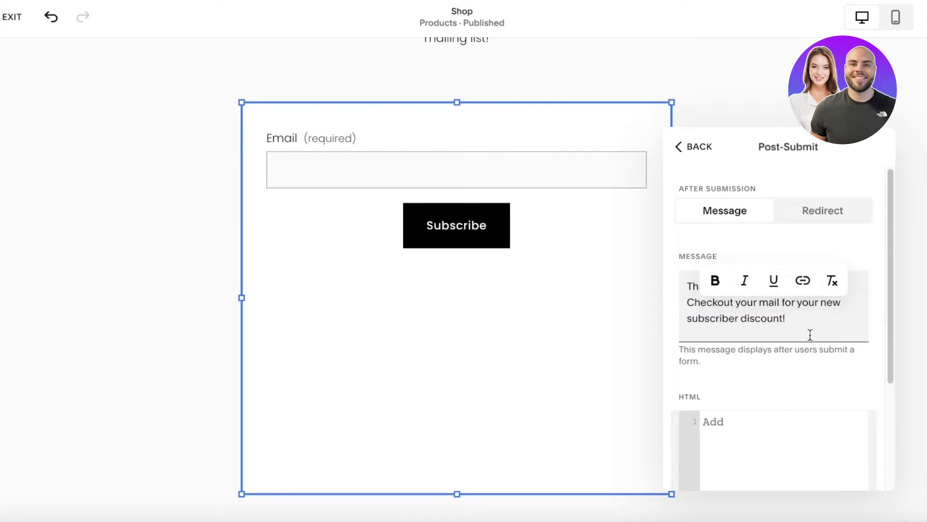
{"action": "scroll", "coordinate": [800, 362], "scroll_direction": "down", "scroll_amount": 4}
{"action": "scroll", "coordinate": [801, 373], "scroll_direction": "up", "scroll_amount": 4}
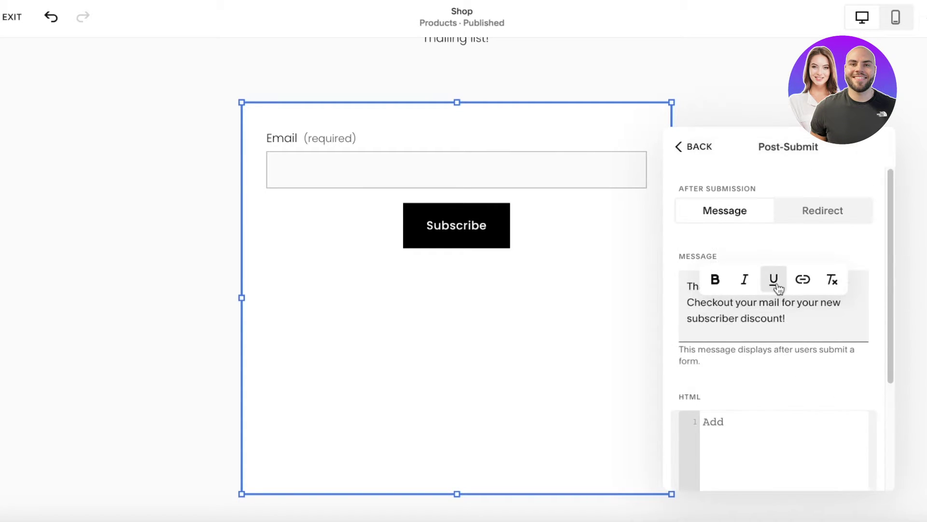
{"action": "left_click", "coordinate": [850, 217]}
{"action": "left_click", "coordinate": [701, 221]}
Apply the outlined-field Form Style in the form's Design settings
{"action": "left_click", "coordinate": [690, 147]}
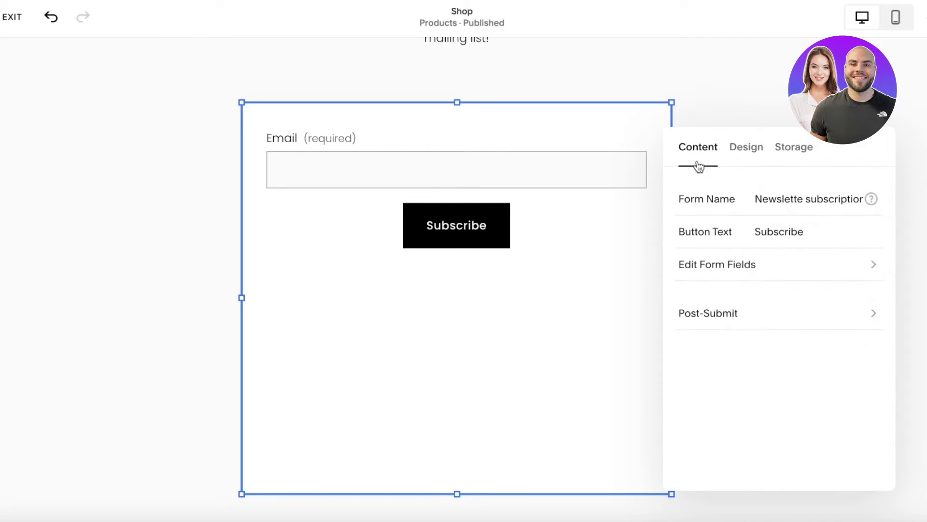
{"action": "left_click", "coordinate": [790, 146]}
{"action": "left_click", "coordinate": [738, 148]}
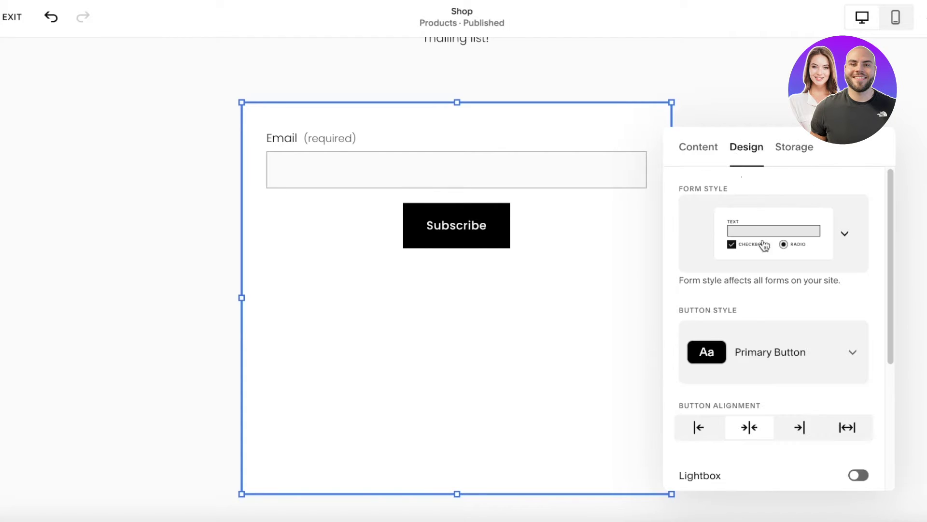
{"action": "left_click", "coordinate": [807, 248]}
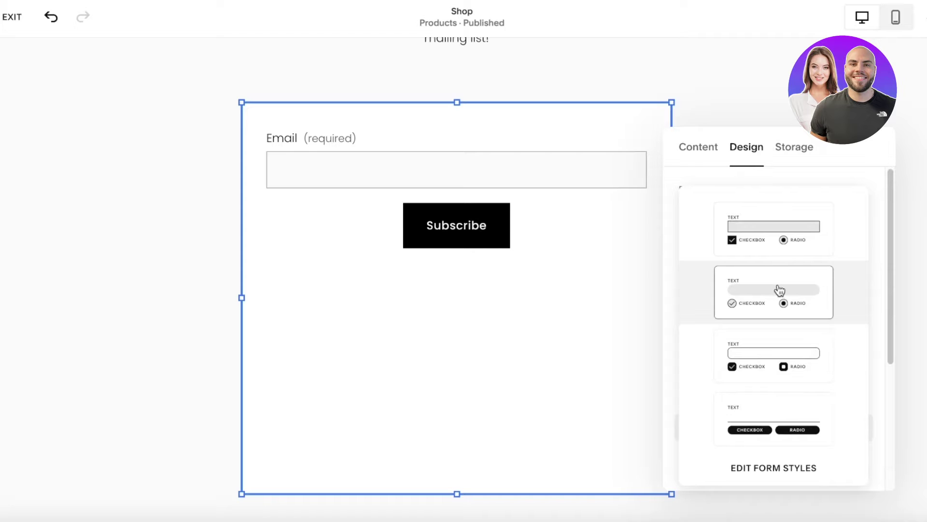
{"action": "left_click", "coordinate": [783, 431]}
{"action": "left_click", "coordinate": [776, 211]}
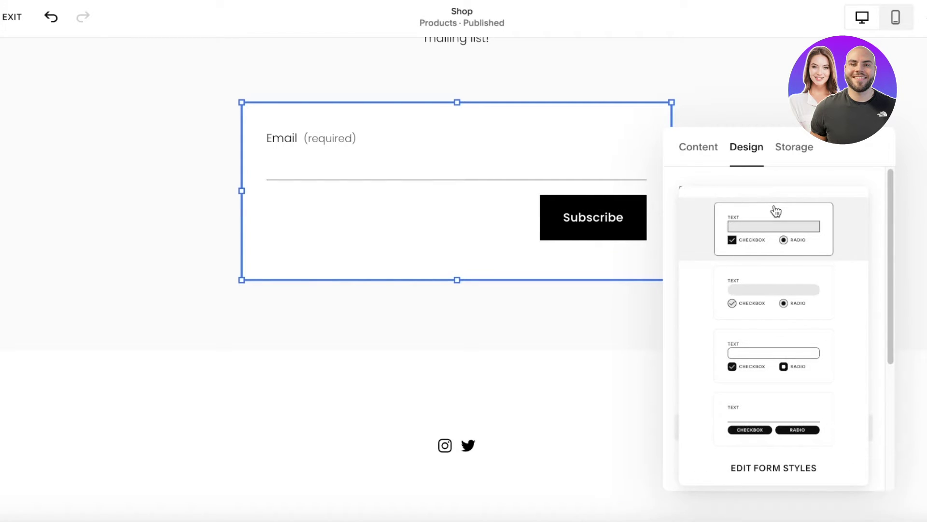
{"action": "left_click", "coordinate": [766, 319]}
{"action": "left_click", "coordinate": [754, 352]}
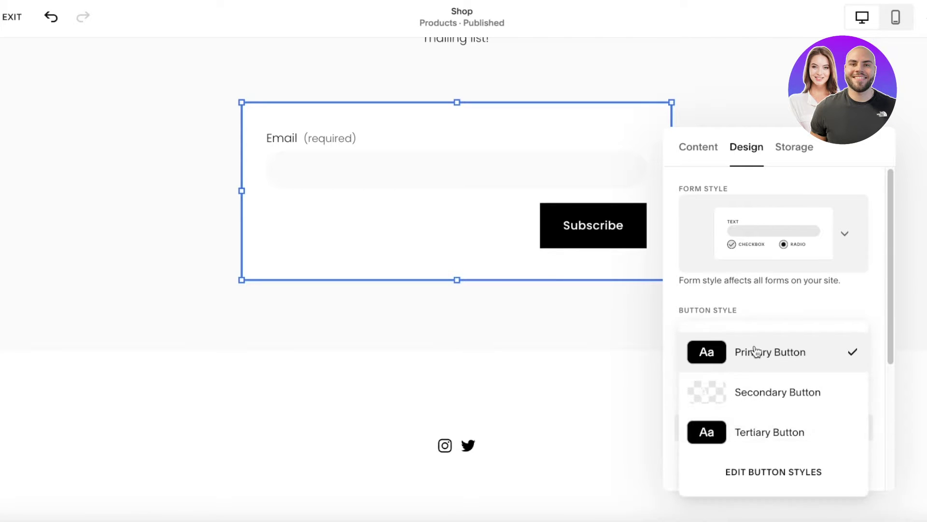
{"action": "left_click", "coordinate": [725, 239]}
{"action": "left_click", "coordinate": [761, 371]}
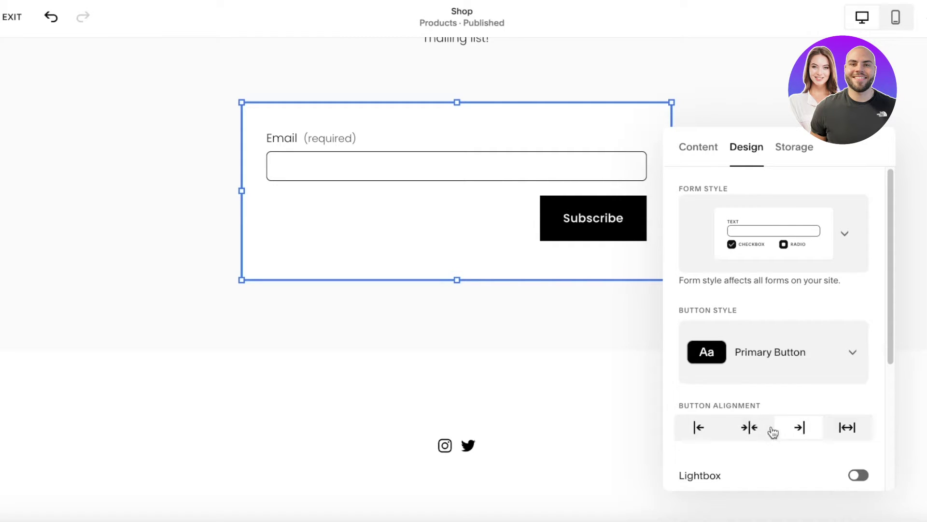
Centre the Subscribe button under the field and keep Lightbox off so the form shows inline
{"action": "left_click", "coordinate": [846, 427]}
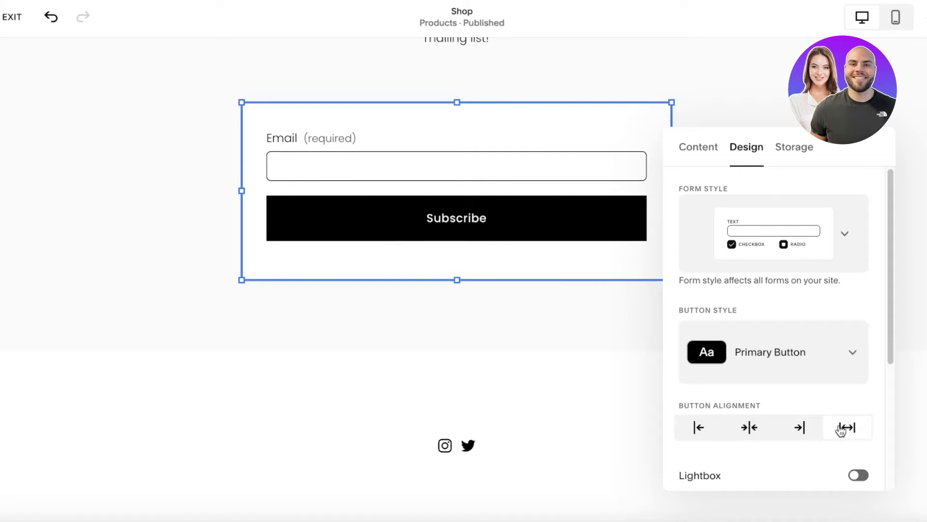
{"action": "left_click", "coordinate": [798, 433]}
{"action": "left_click", "coordinate": [750, 431]}
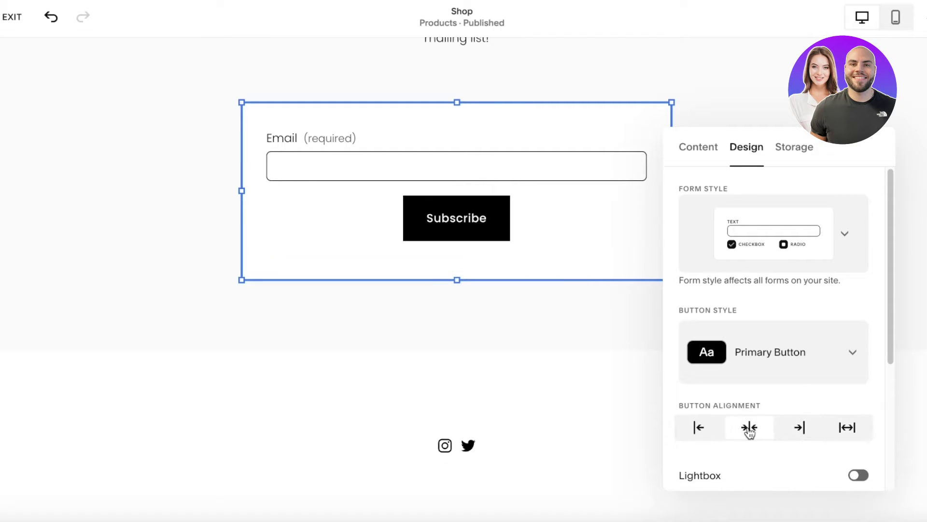
{"action": "scroll", "coordinate": [728, 473], "scroll_direction": "down", "scroll_amount": 4}
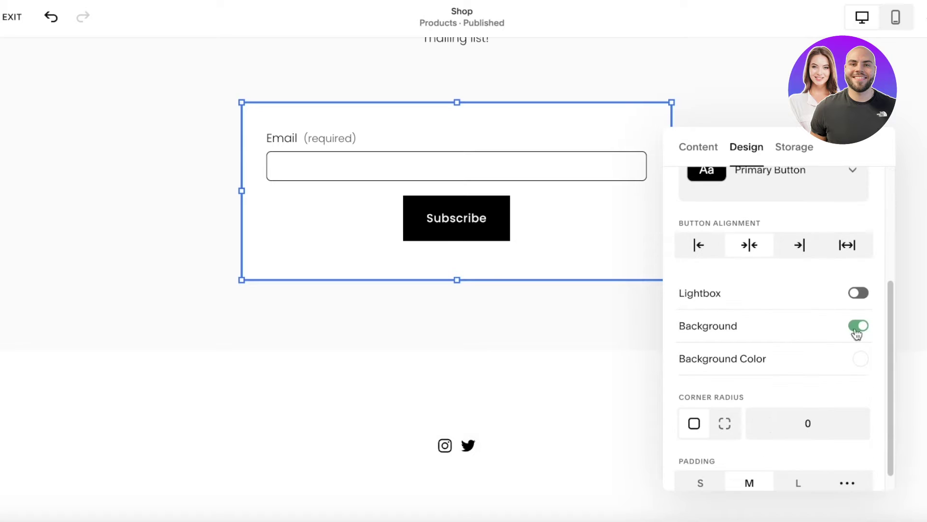
{"action": "left_click", "coordinate": [857, 293]}
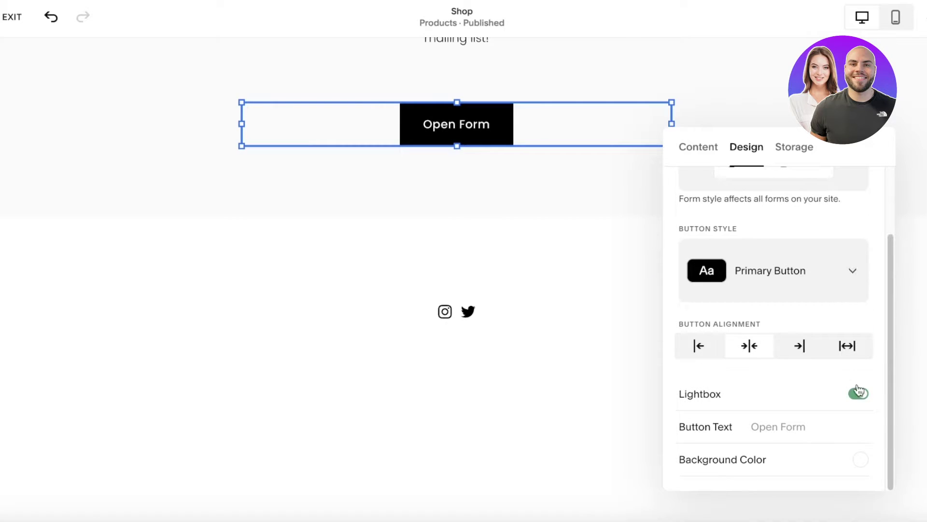
{"action": "scroll", "coordinate": [858, 391], "scroll_direction": "up", "scroll_amount": 2}
{"action": "left_click", "coordinate": [856, 472]}
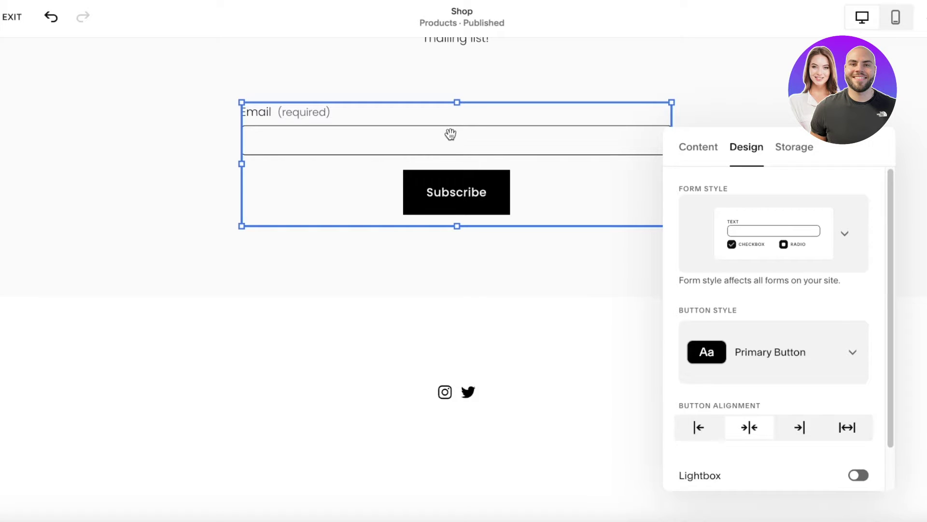
{"action": "scroll", "coordinate": [517, 194], "scroll_direction": "down", "scroll_amount": 3}
{"action": "scroll", "coordinate": [797, 400], "scroll_direction": "down", "scroll_amount": 1}
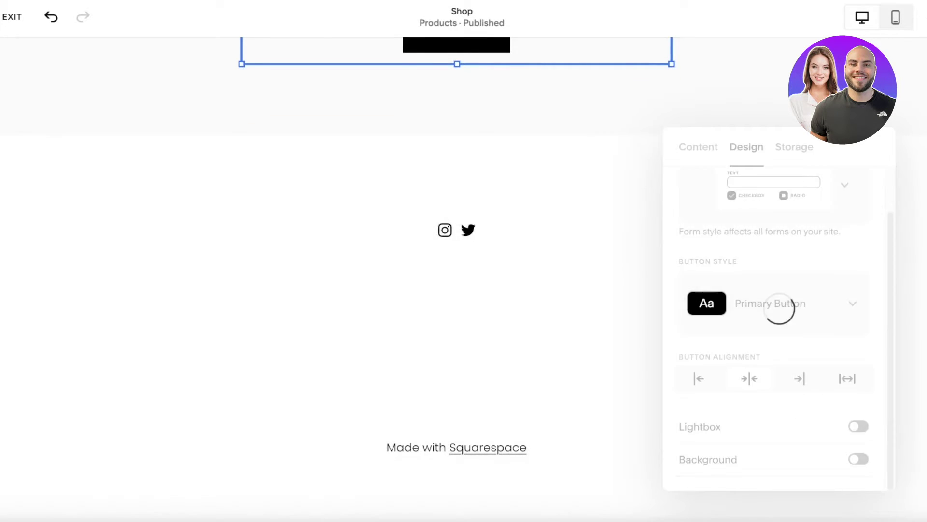
Close the form settings and review the newsletter section with its Email field and centred Subscribe button
{"action": "key", "text": "Escape"}
{"action": "scroll", "coordinate": [45, 71], "scroll_direction": "up", "scroll_amount": 9}
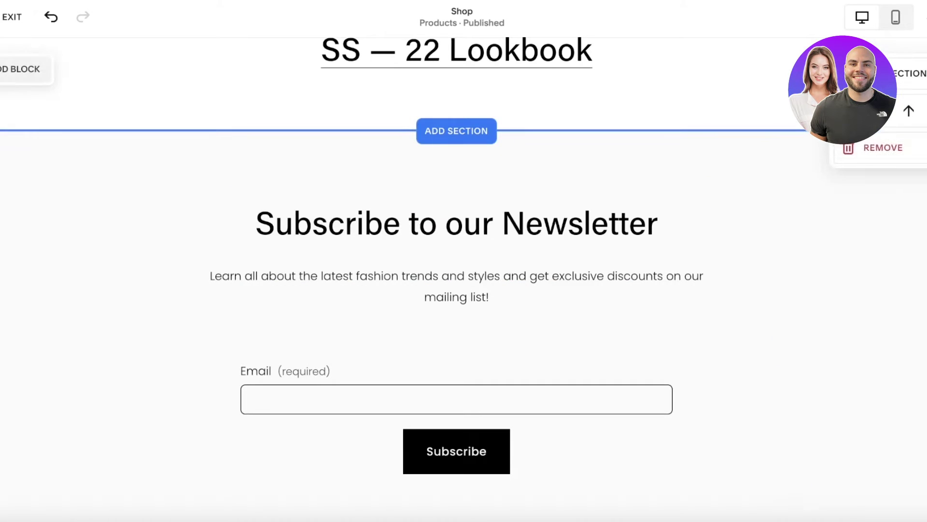
{"action": "mouse_move", "coordinate": [660, 358]}
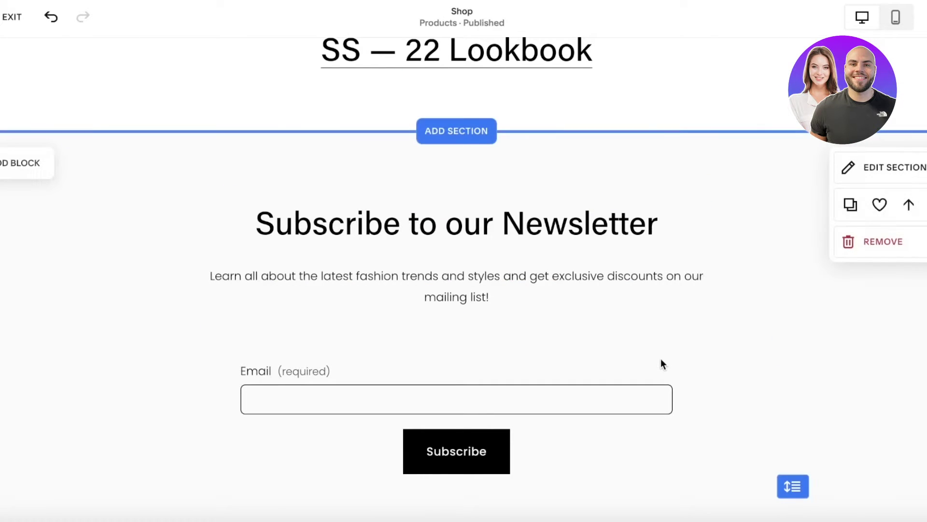
Exit the page editor and go to Marketing Tools under Marketing
{"action": "left_click", "coordinate": [17, 27]}
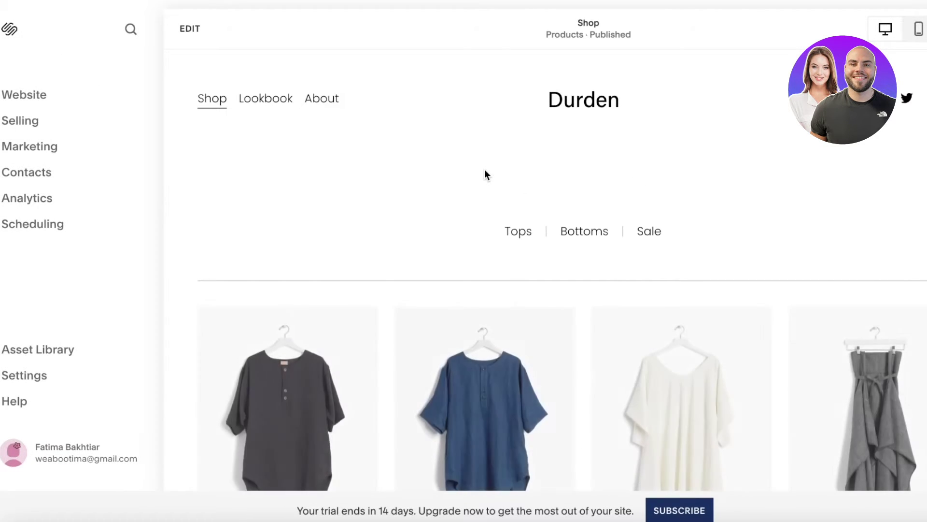
{"action": "left_click", "coordinate": [42, 150]}
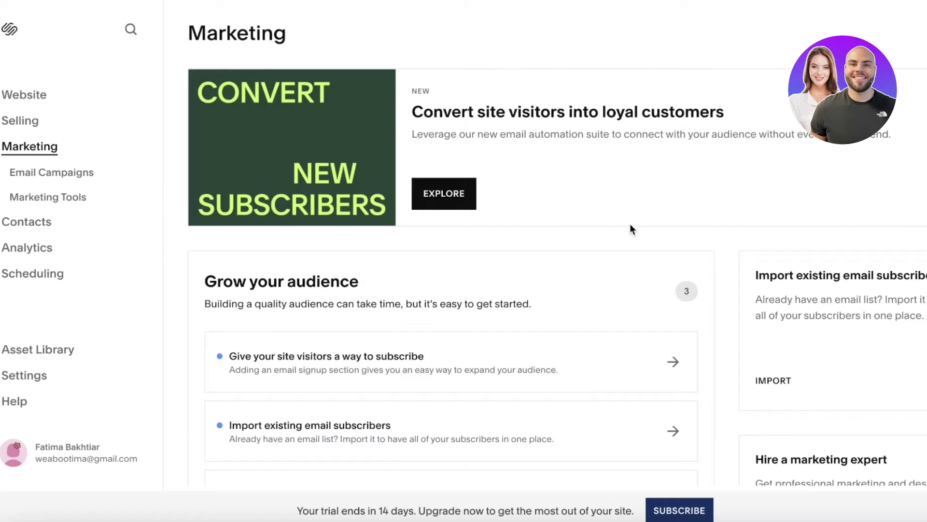
{"action": "scroll", "coordinate": [631, 227], "scroll_direction": "down", "scroll_amount": 3}
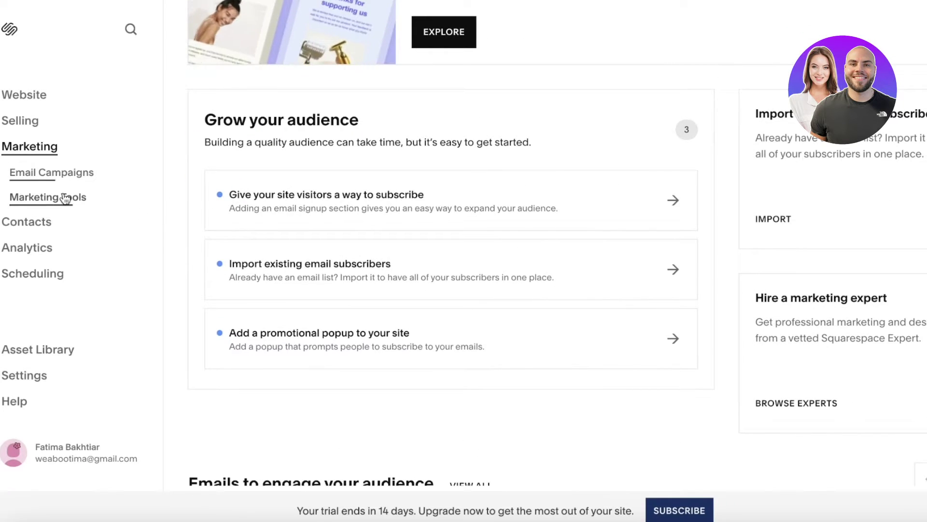
{"action": "left_click", "coordinate": [65, 198]}
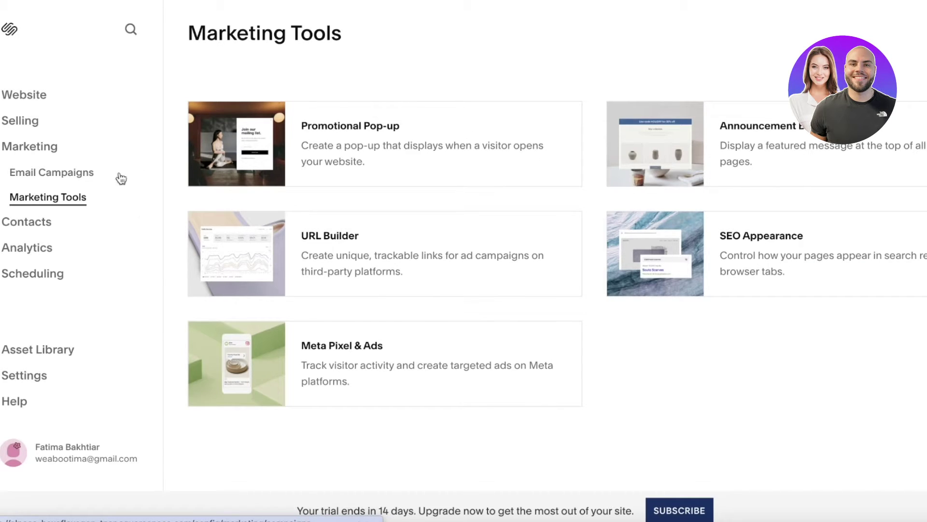
Go to Email Campaigns and create a new campaign to see the Blast, Welcome, Thank you and Holiday types
{"action": "left_click", "coordinate": [92, 173]}
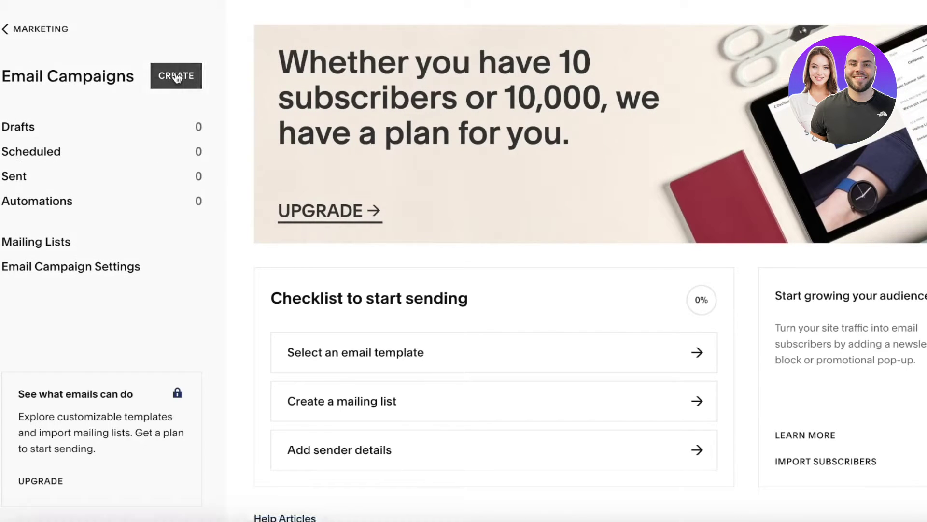
{"action": "left_click", "coordinate": [176, 75]}
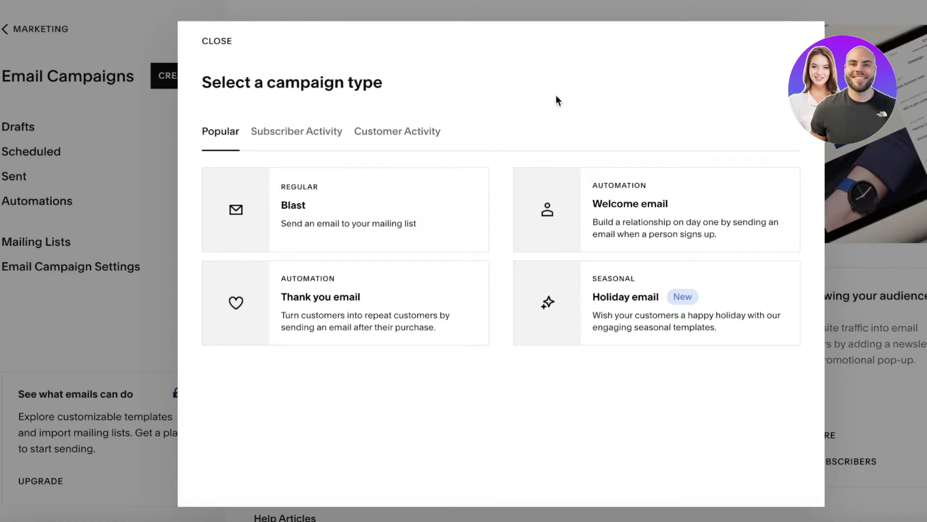
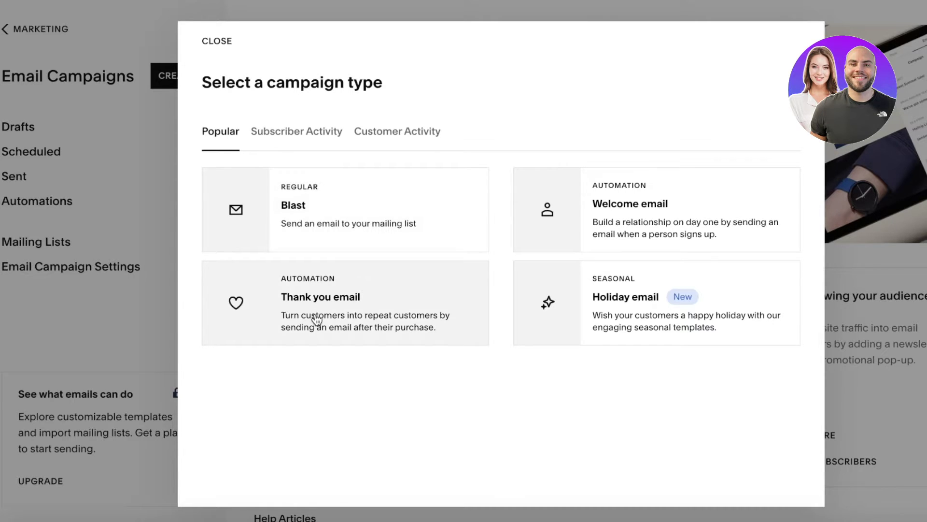
Start a Thank you email automation from the Repeat Customer Email template
{"action": "left_click_drag", "start_coordinate": [317, 320], "coordinate": [325, 331]}
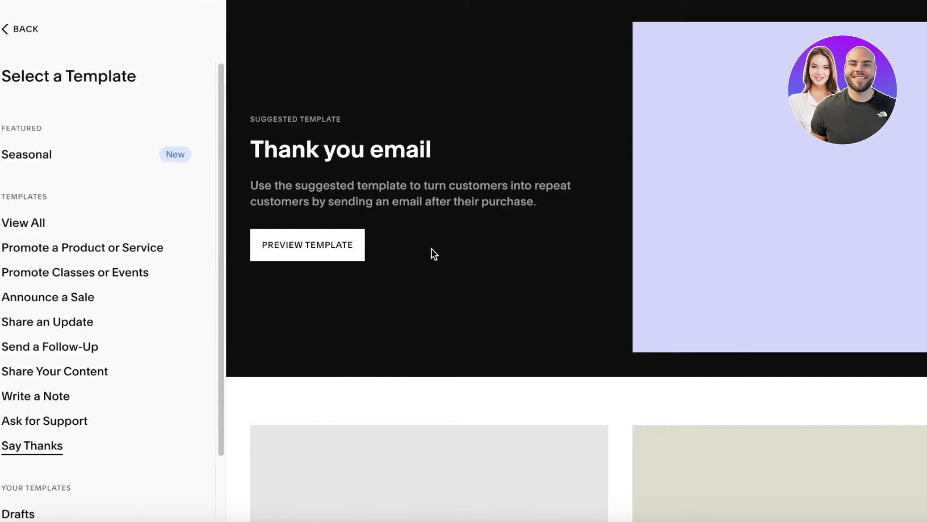
{"action": "scroll", "coordinate": [339, 259], "scroll_direction": "down", "scroll_amount": 3}
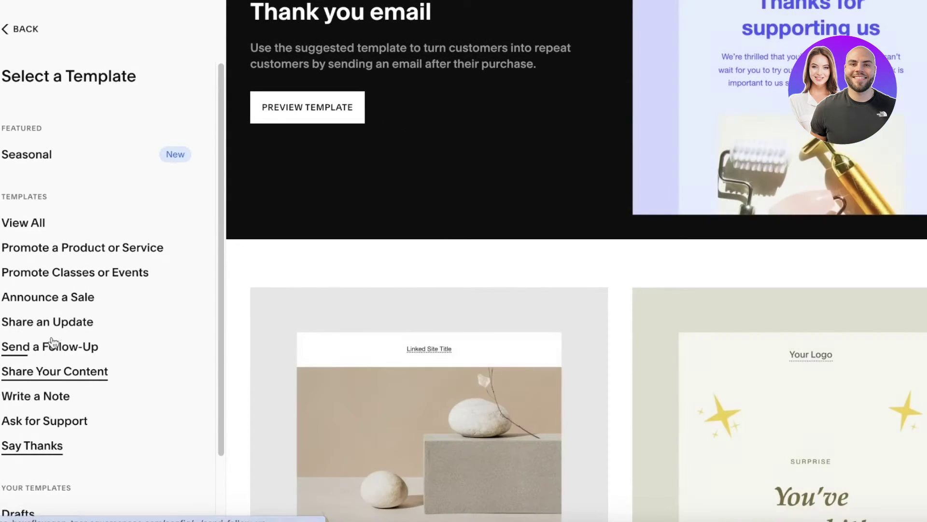
{"action": "scroll", "coordinate": [118, 248], "scroll_direction": "up", "scroll_amount": 3}
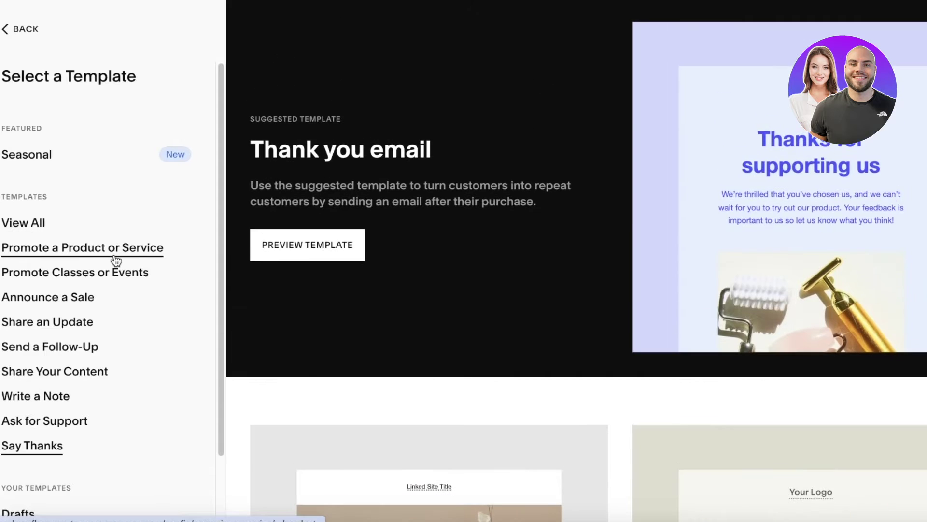
{"action": "scroll", "coordinate": [527, 256], "scroll_direction": "down", "scroll_amount": 7}
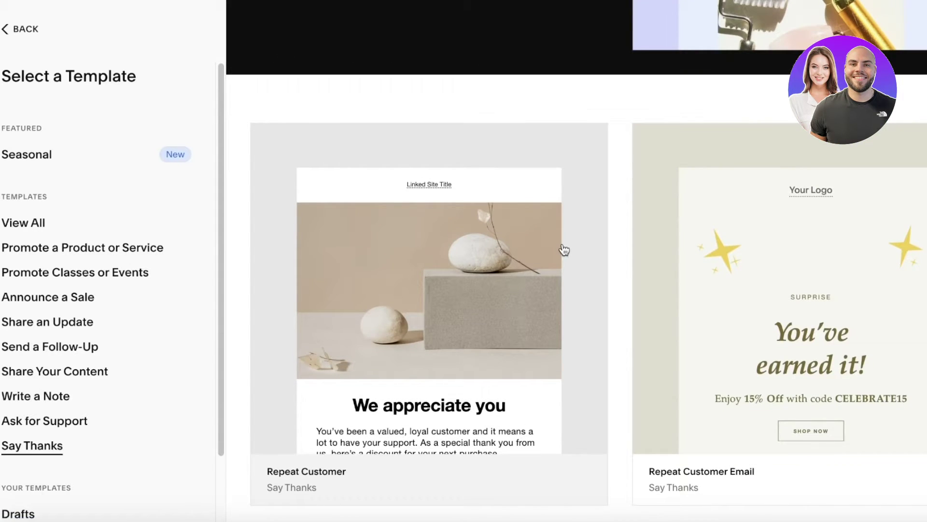
{"action": "left_click", "coordinate": [734, 260]}
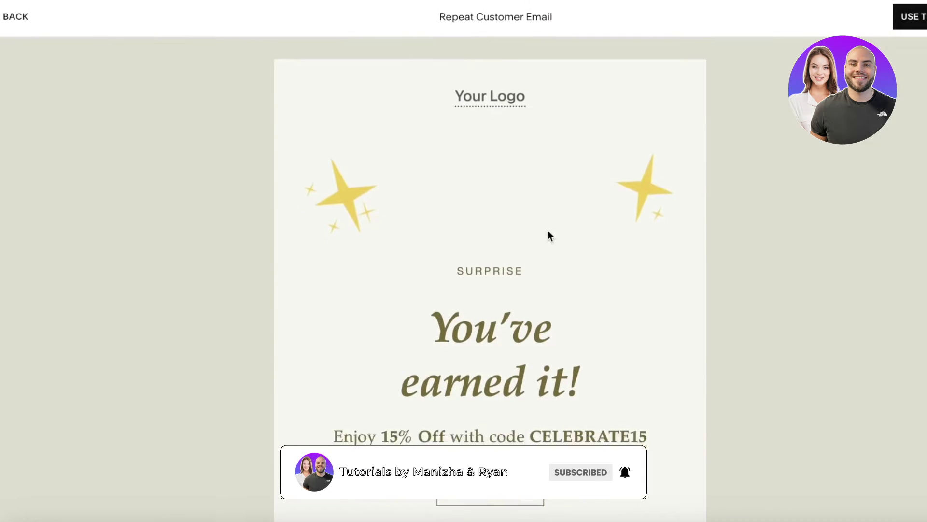
{"action": "scroll", "coordinate": [489, 325], "scroll_direction": "down", "scroll_amount": 5}
{"action": "scroll", "coordinate": [489, 325], "scroll_direction": "up", "scroll_amount": 5}
{"action": "left_click", "coordinate": [894, 16]}
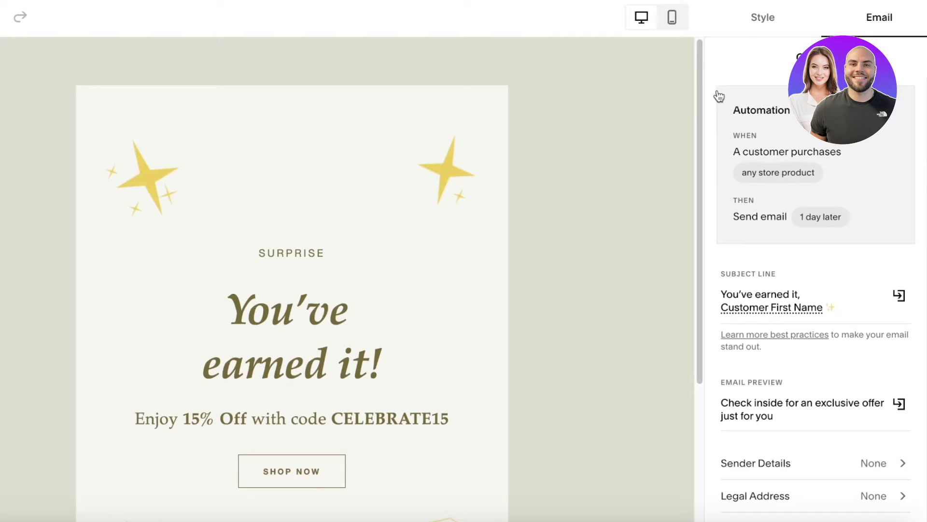
Turn off Any Store Product in the thank-you email's purchase trigger
{"action": "left_click", "coordinate": [760, 144]}
{"action": "left_click", "coordinate": [754, 125]}
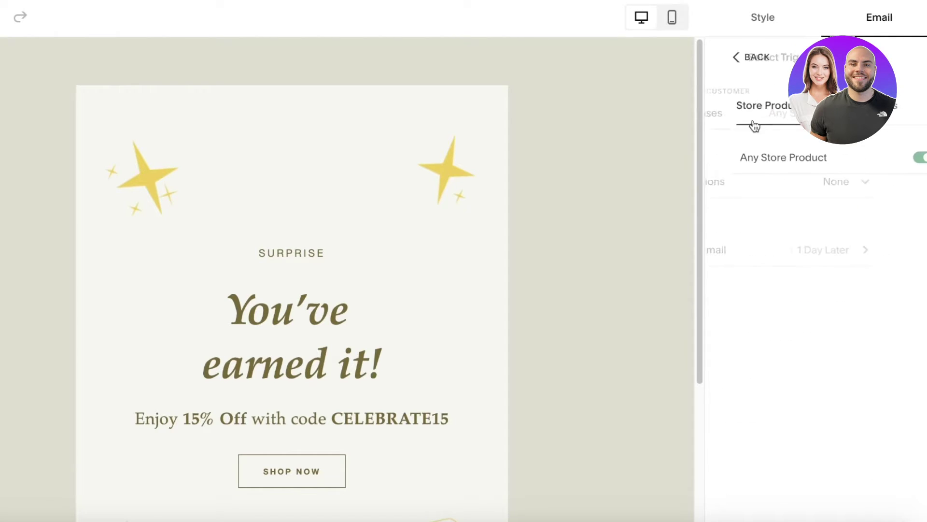
{"action": "left_click", "coordinate": [718, 56]}
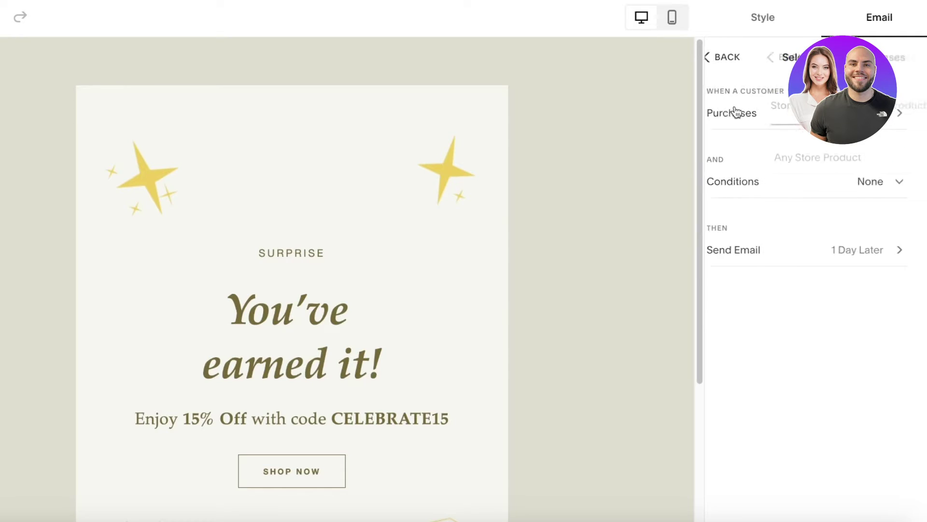
{"action": "left_click", "coordinate": [918, 157]}
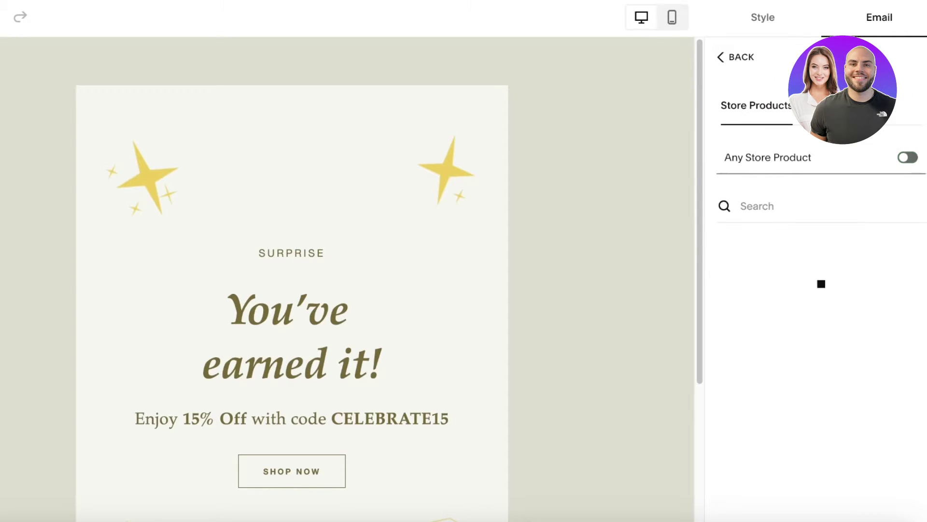
Browse the digital and store product lists, then start a new campaign from the dashboard
{"action": "left_click", "coordinate": [850, 105]}
{"action": "left_click", "coordinate": [769, 110]}
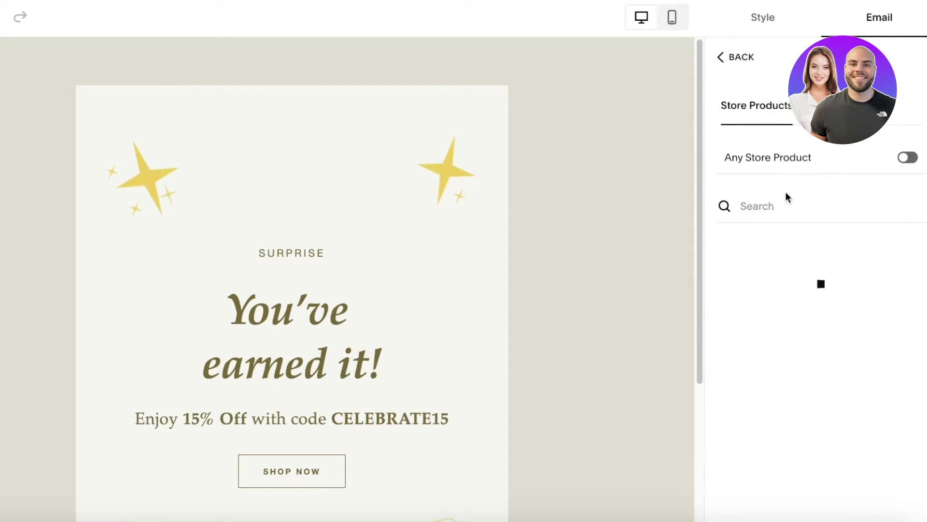
{"action": "left_click", "coordinate": [748, 198]}
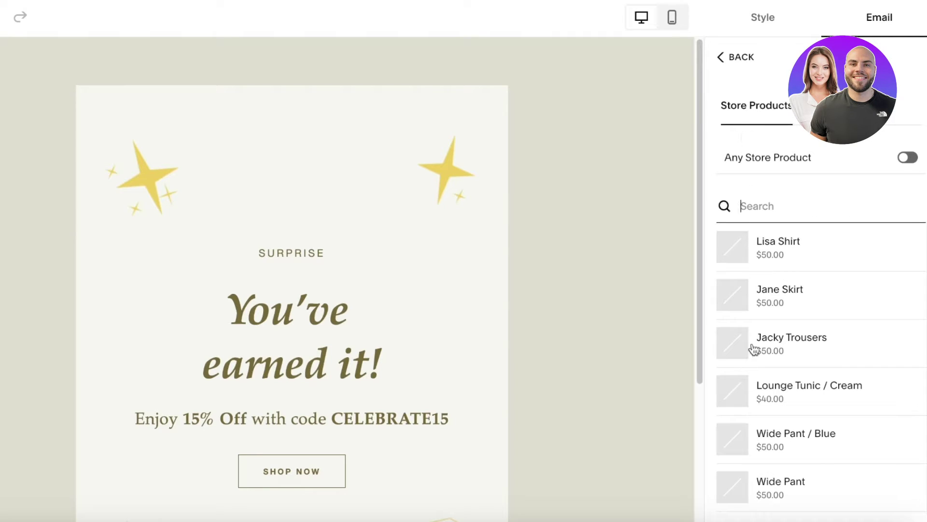
{"action": "left_click", "coordinate": [738, 60]}
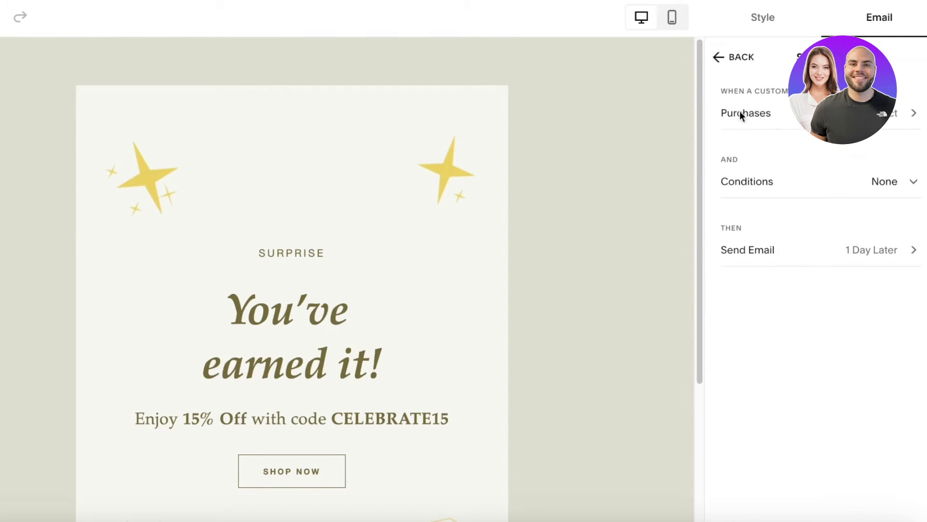
{"action": "left_click", "coordinate": [735, 57]}
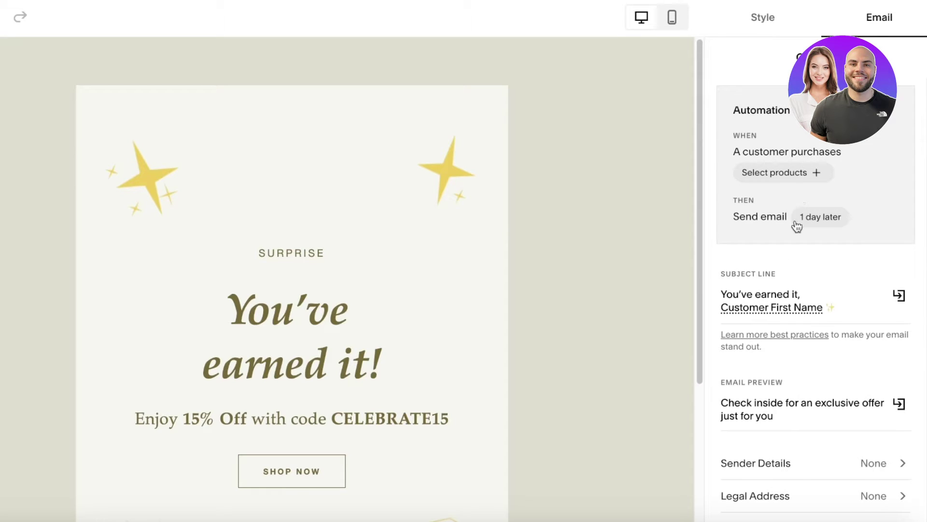
{"action": "left_click", "coordinate": [802, 172]}
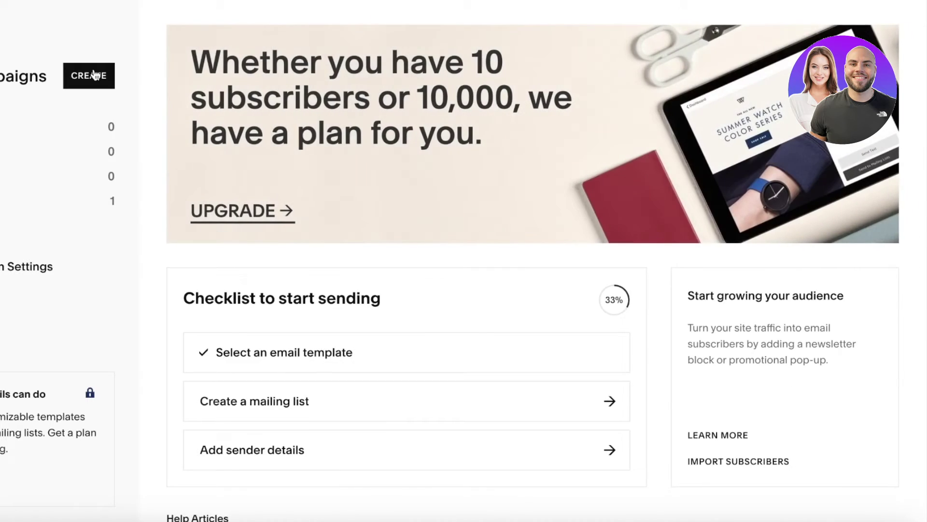
{"action": "left_click", "coordinate": [89, 75]}
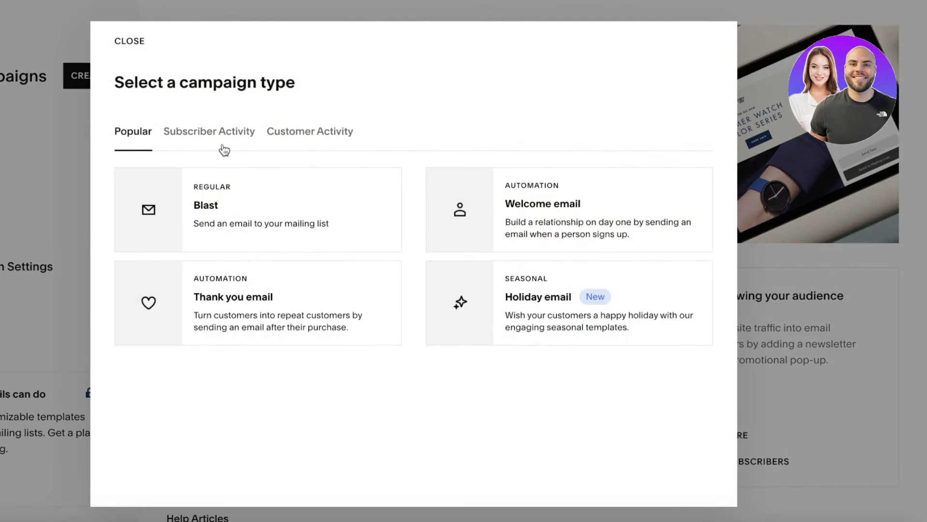
Compare the Customer Activity and Subscriber Activity campaign types, ending on Subscriber Activity
{"action": "left_click", "coordinate": [208, 131]}
{"action": "left_click", "coordinate": [320, 135]}
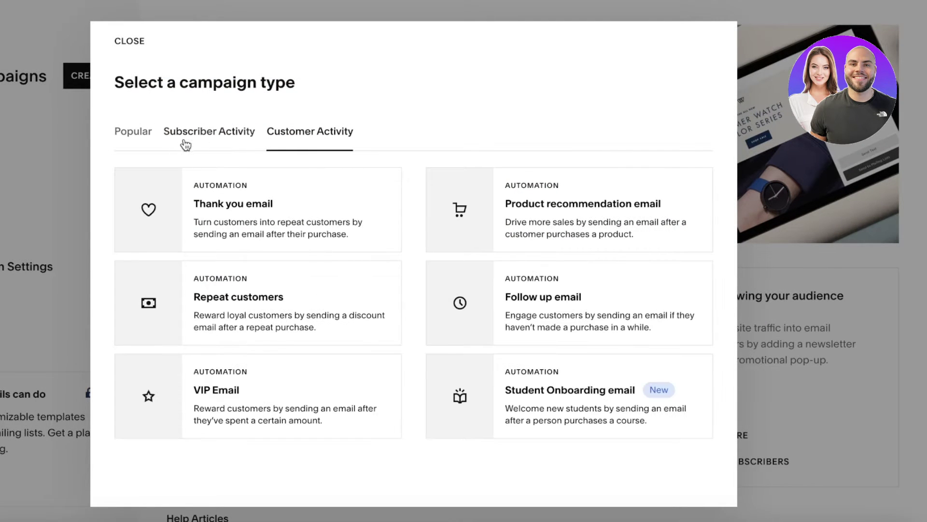
{"action": "left_click", "coordinate": [202, 140]}
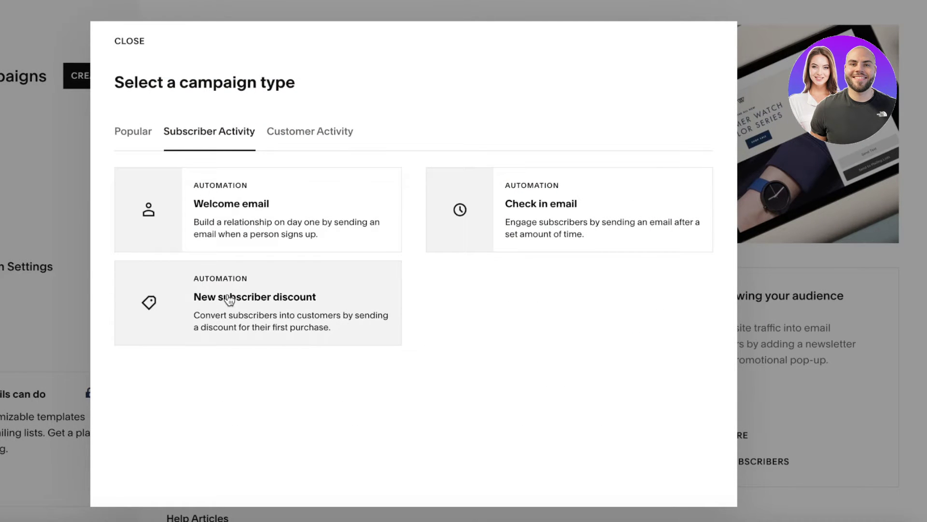
{"action": "left_click", "coordinate": [292, 137]}
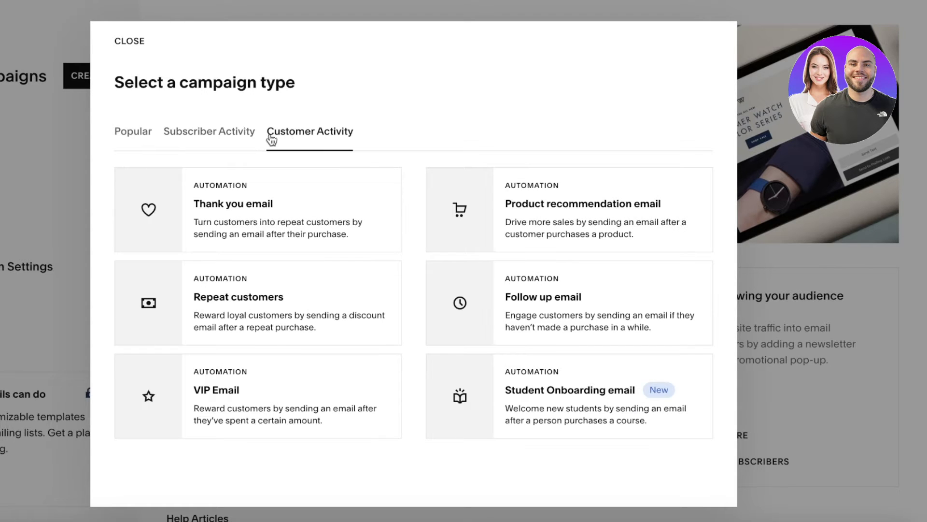
{"action": "left_click", "coordinate": [253, 137]}
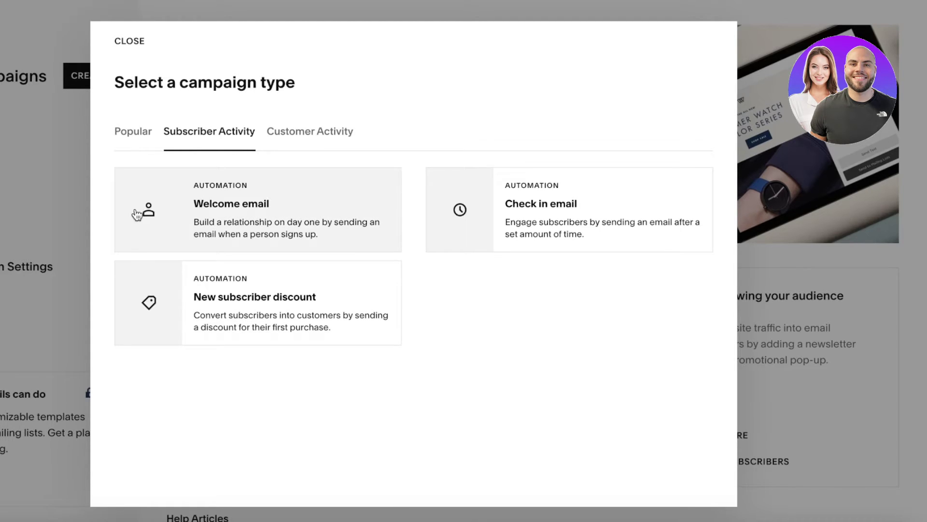
Build a Welcome email from the Follow Up Email template
{"action": "left_click", "coordinate": [191, 211]}
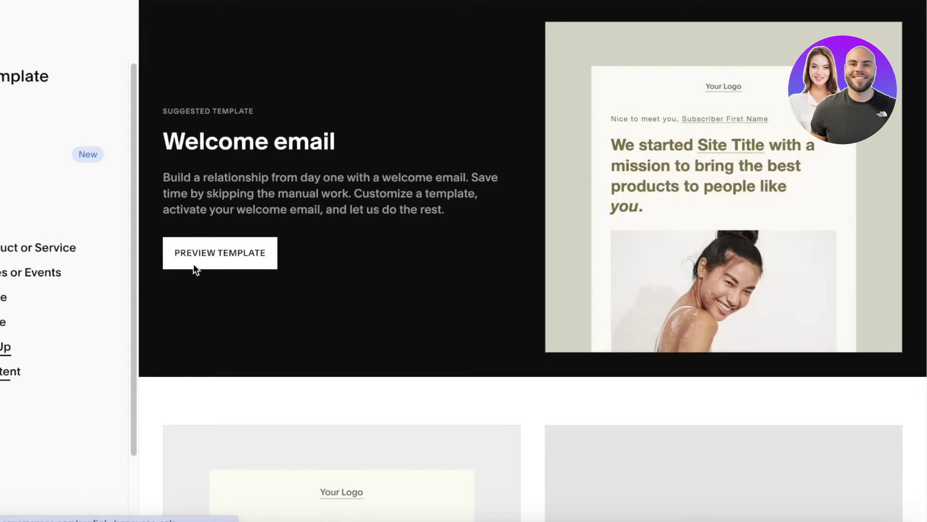
{"action": "scroll", "coordinate": [309, 333], "scroll_direction": "down", "scroll_amount": 9}
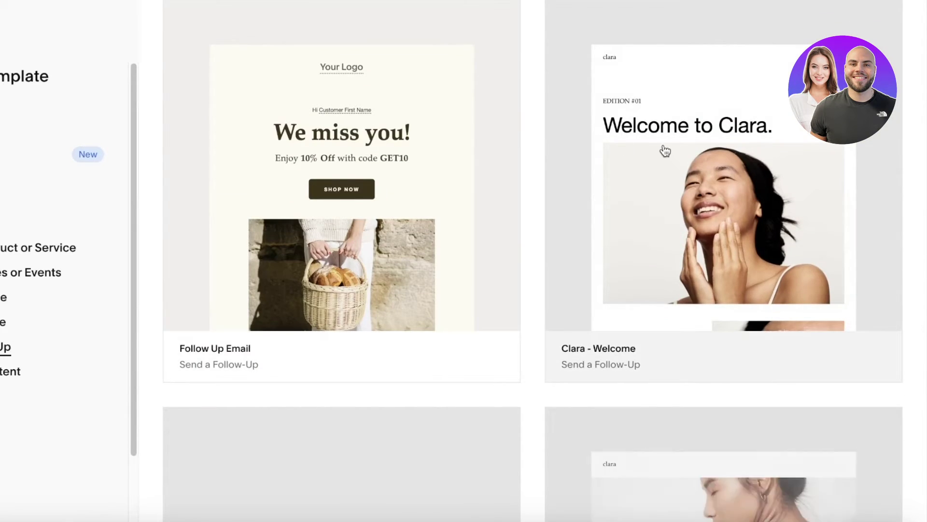
{"action": "left_click", "coordinate": [308, 187]}
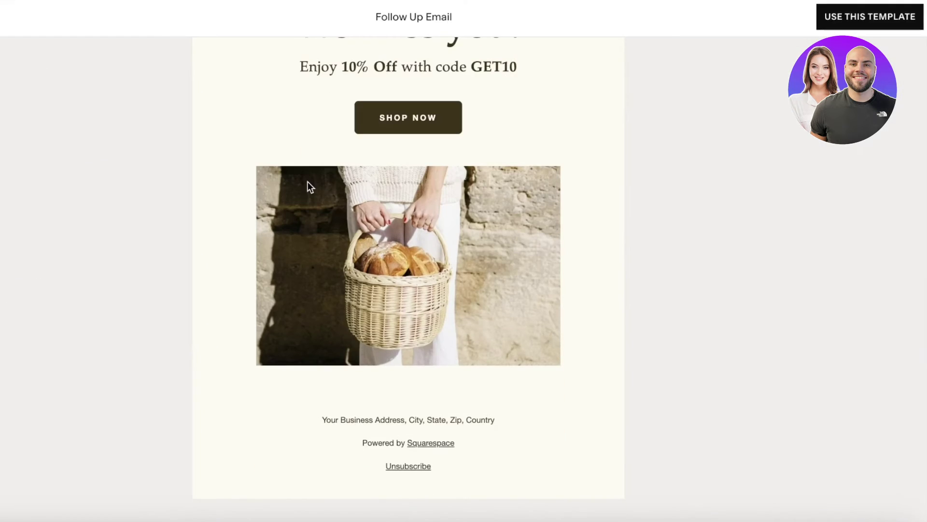
{"action": "left_click", "coordinate": [856, 19]}
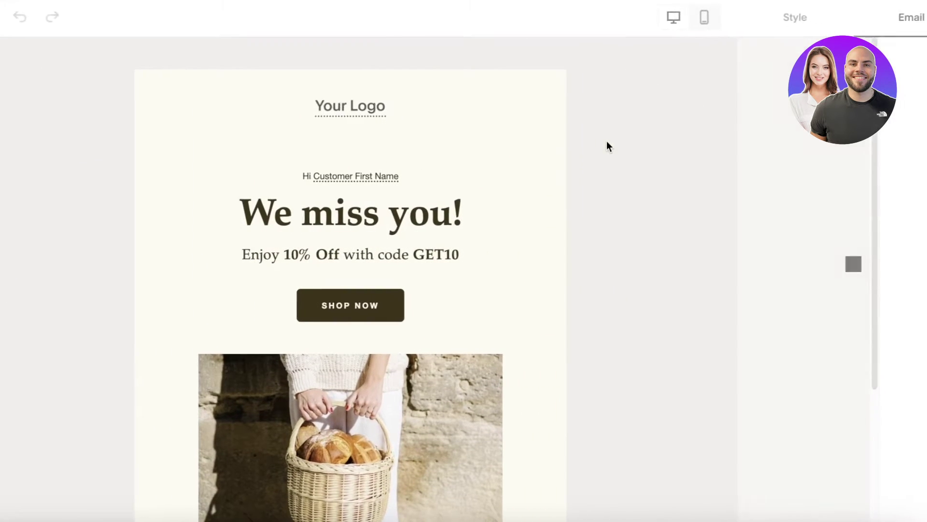
Keep the sign-up trigger's audience at all subscribers after briefly trying Leads
{"action": "left_click", "coordinate": [793, 150]}
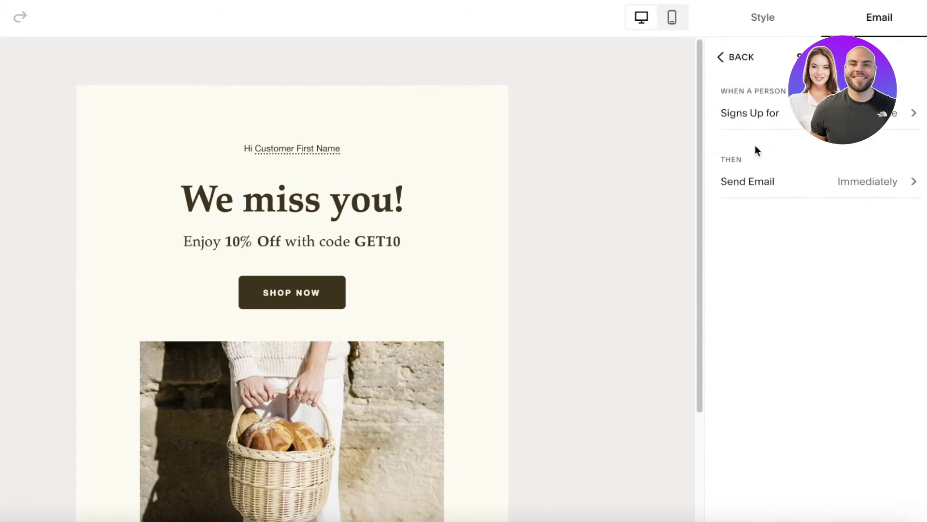
{"action": "left_click", "coordinate": [742, 121]}
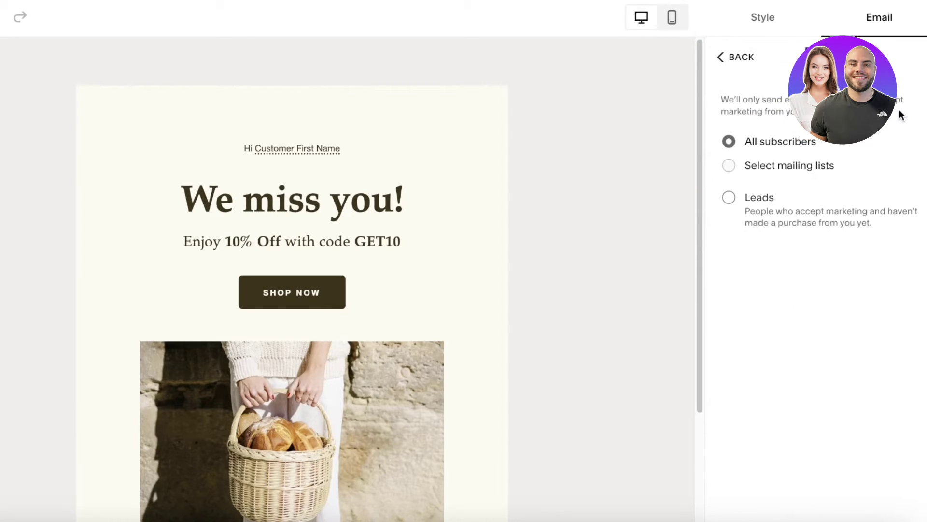
{"action": "left_click", "coordinate": [762, 145]}
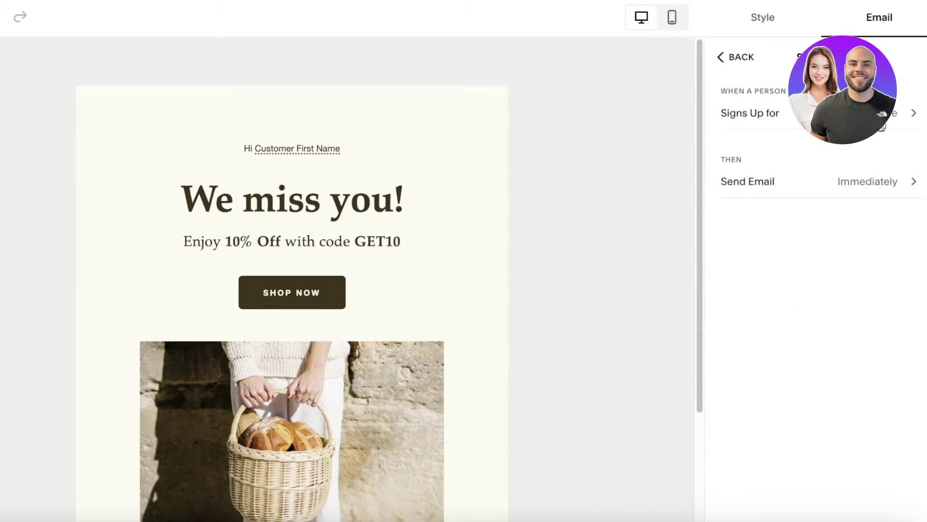
{"action": "left_click", "coordinate": [797, 120]}
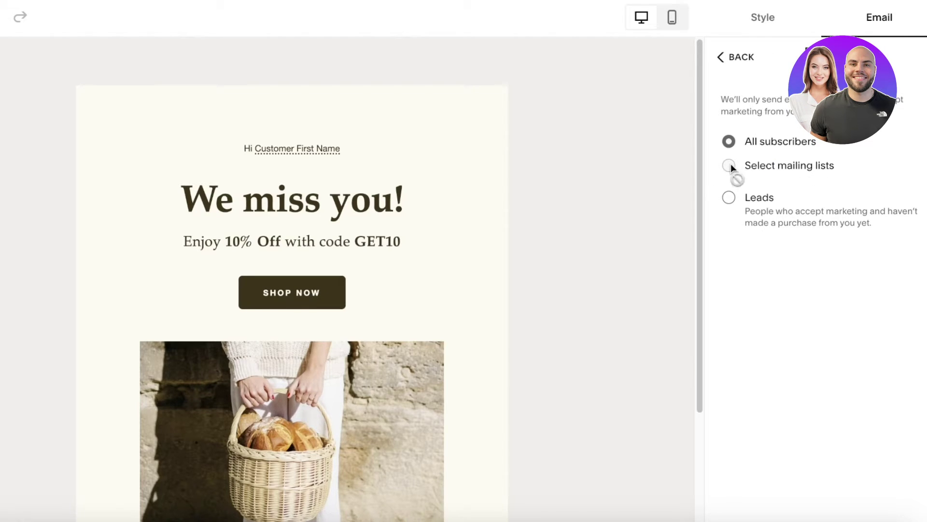
{"action": "left_click", "coordinate": [730, 204]}
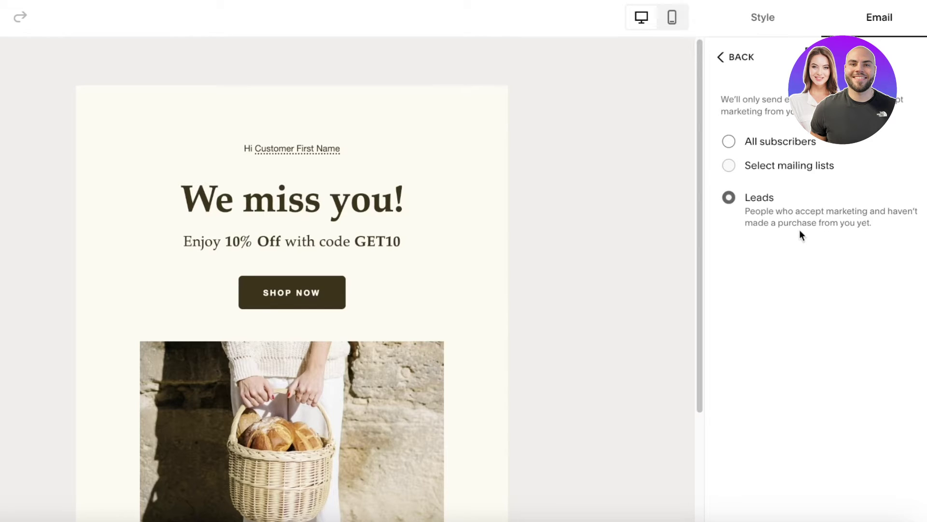
{"action": "left_click", "coordinate": [730, 141]}
{"action": "left_click", "coordinate": [722, 57]}
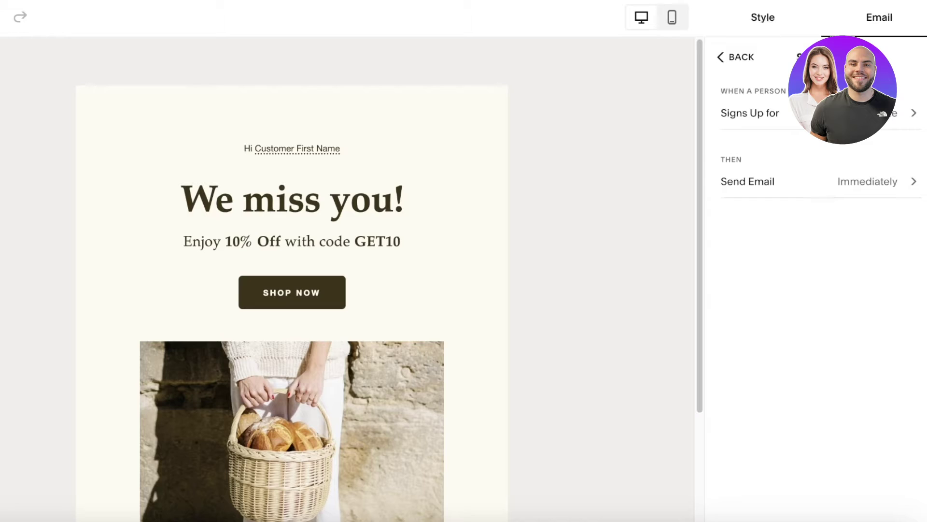
Set the send delay to Immediately and return to the email overview
{"action": "left_click", "coordinate": [889, 180]}
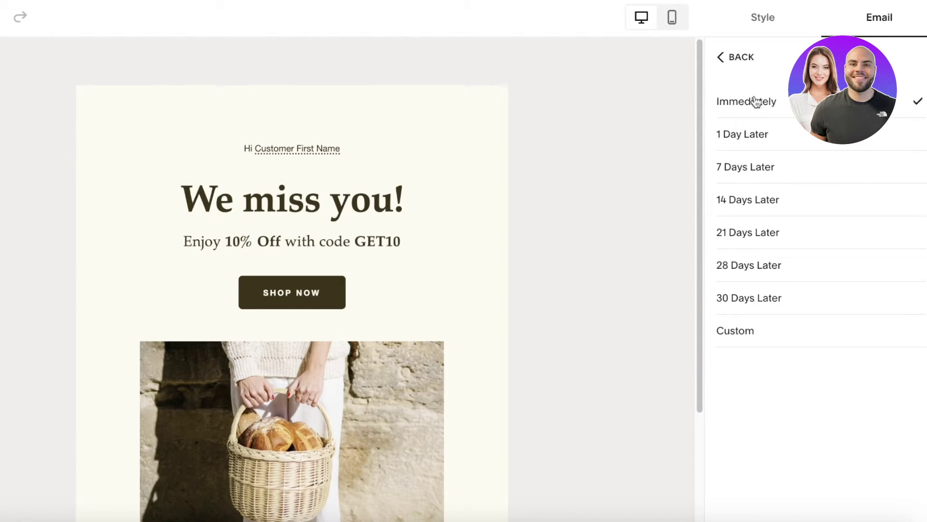
{"action": "left_click", "coordinate": [731, 57]}
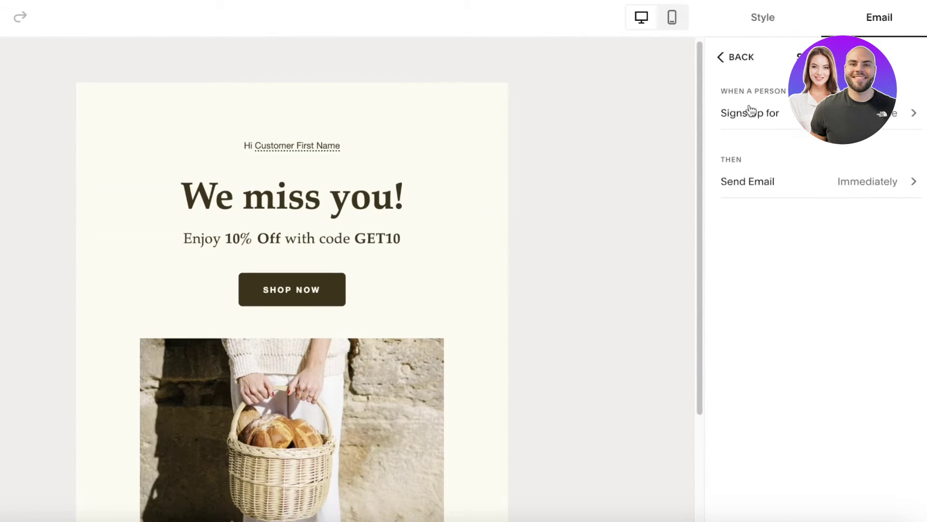
{"action": "left_click", "coordinate": [718, 57]}
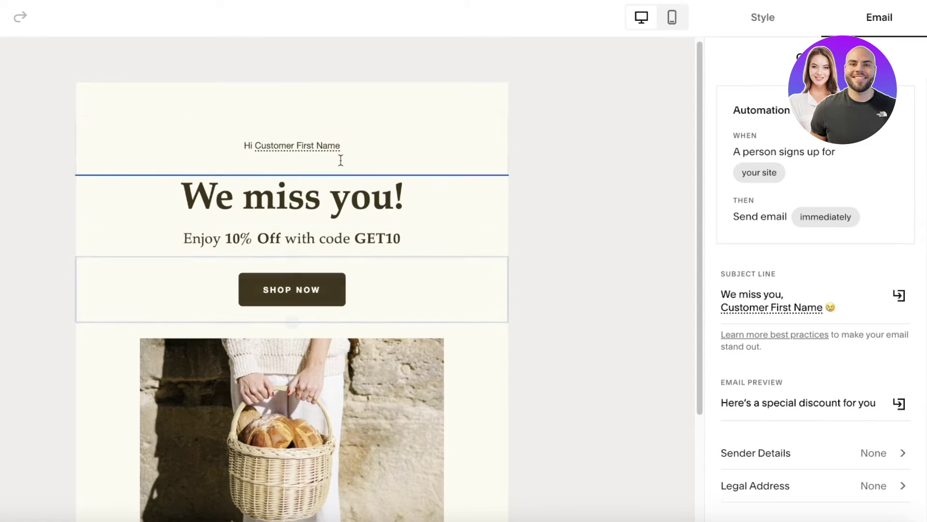
Delete the 'Hi Customer First Name' greeting line from the email
{"action": "left_click", "coordinate": [310, 145]}
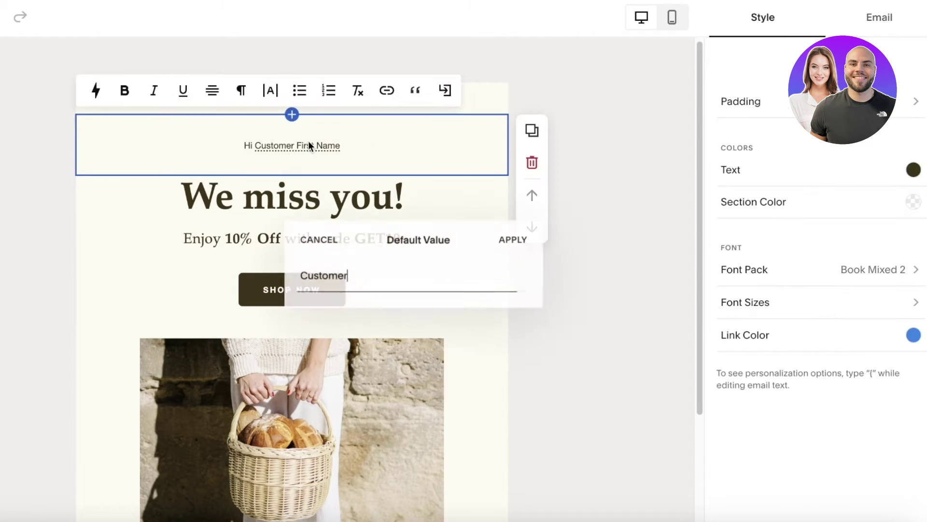
{"action": "left_click", "coordinate": [352, 155]}
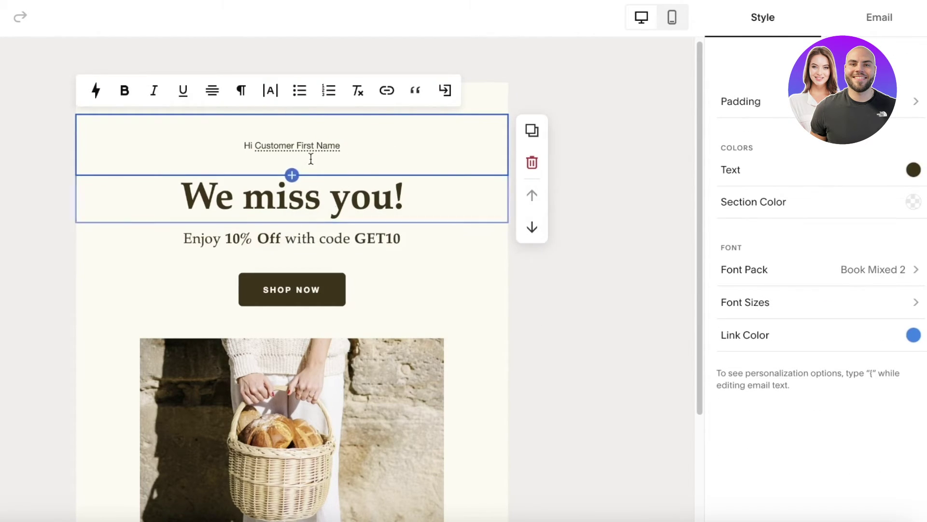
{"action": "left_click", "coordinate": [531, 162]}
Change the 'We miss you!' heading to 'Welcome to the Durden Newsletter'
{"action": "left_click", "coordinate": [323, 144]}
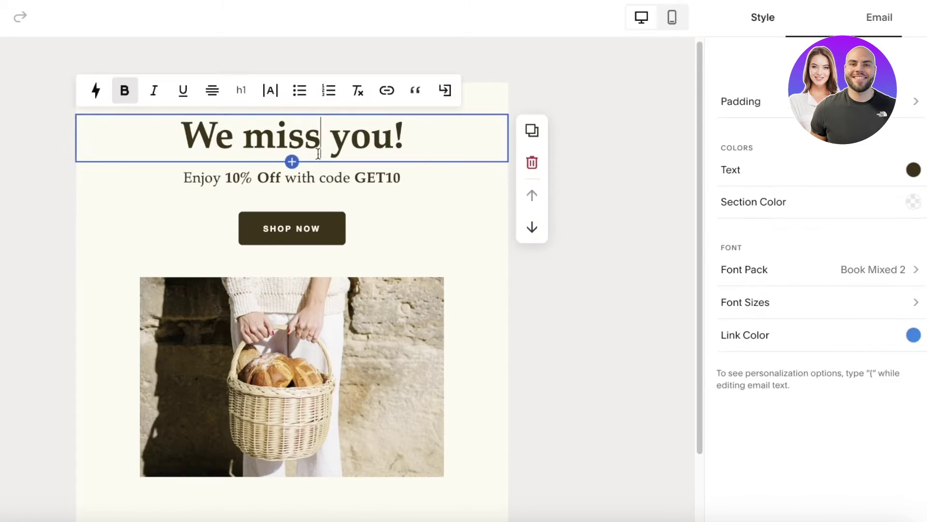
{"action": "triple_click", "coordinate": [323, 144]}
{"action": "type", "text": "Welcome to Du"}
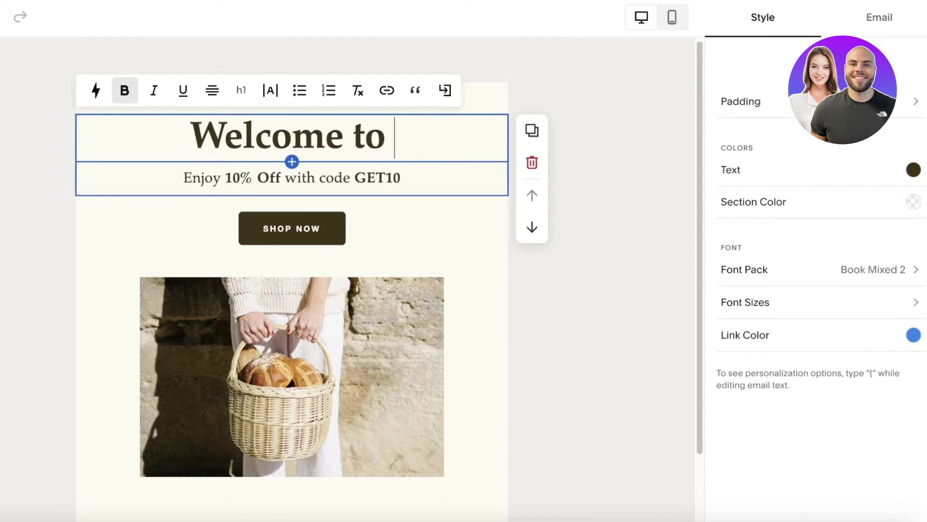
{"action": "key", "text": "BackSpace"}
{"action": "key", "text": "BackSpace"}
{"action": "type", "text": "the Durde"}
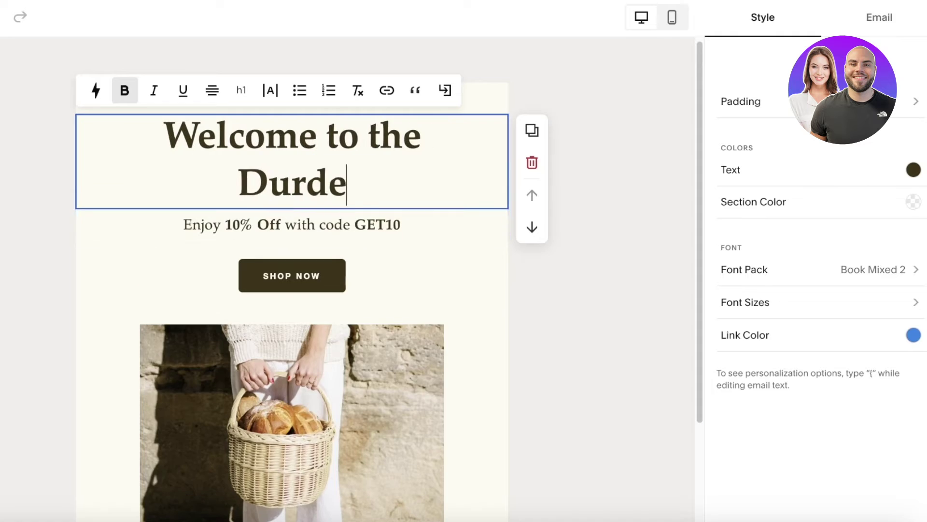
{"action": "type", "text": "n Newsletter"}
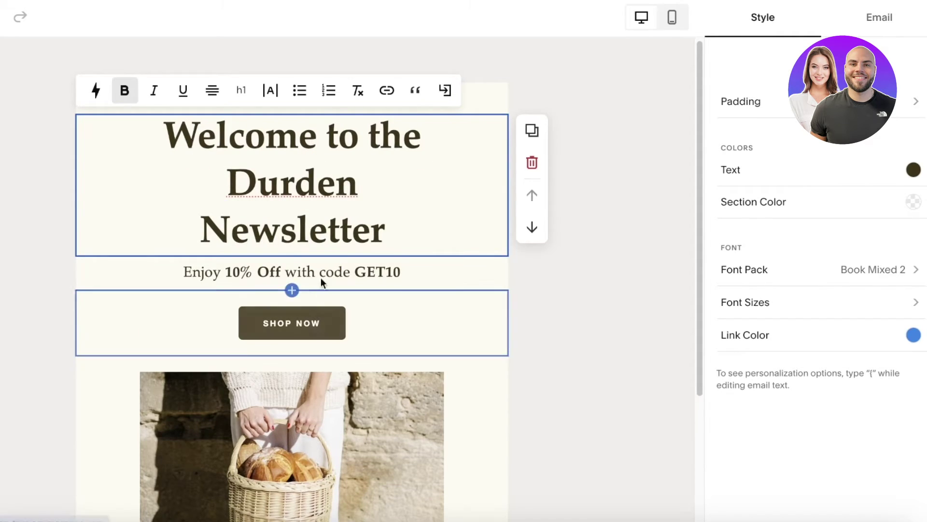
{"action": "left_click", "coordinate": [326, 271]}
{"action": "scroll", "coordinate": [314, 217], "scroll_direction": "down", "scroll_amount": 4}
{"action": "left_click", "coordinate": [274, 138]}
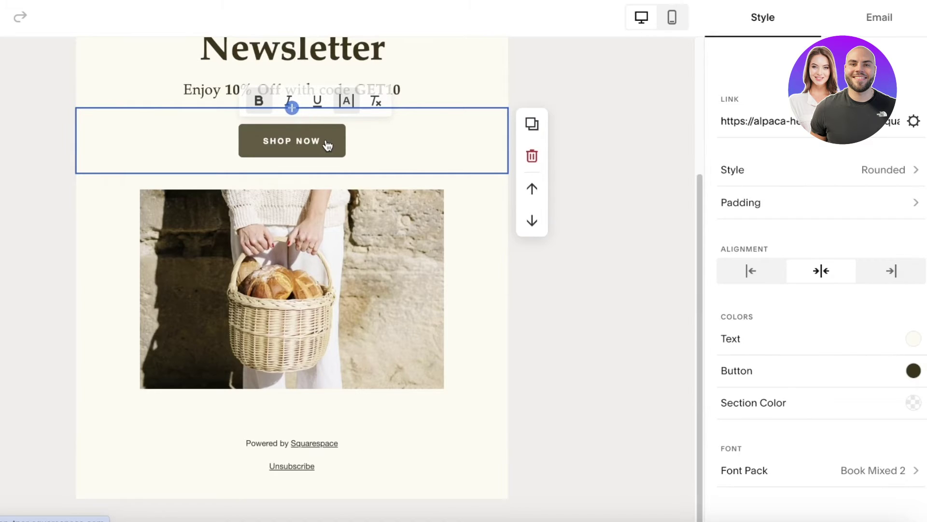
{"action": "left_click", "coordinate": [788, 116]}
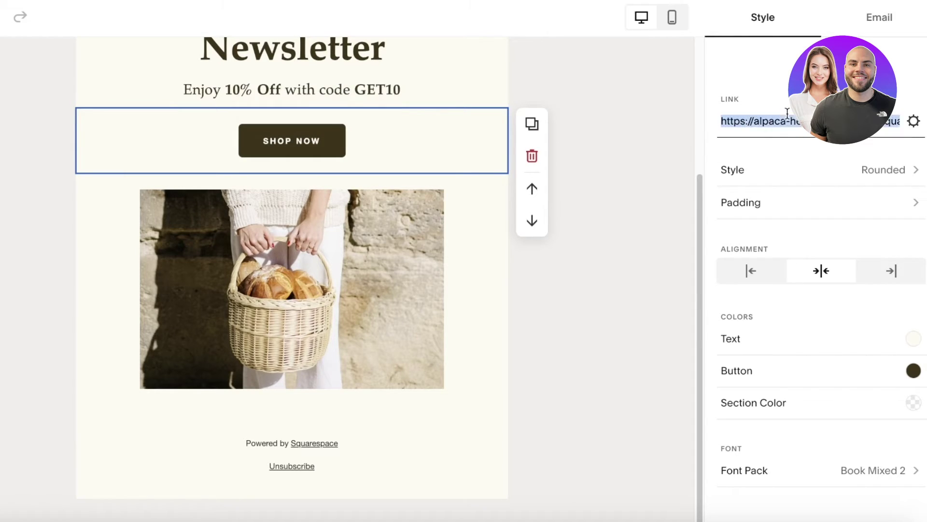
{"action": "left_click", "coordinate": [917, 123]}
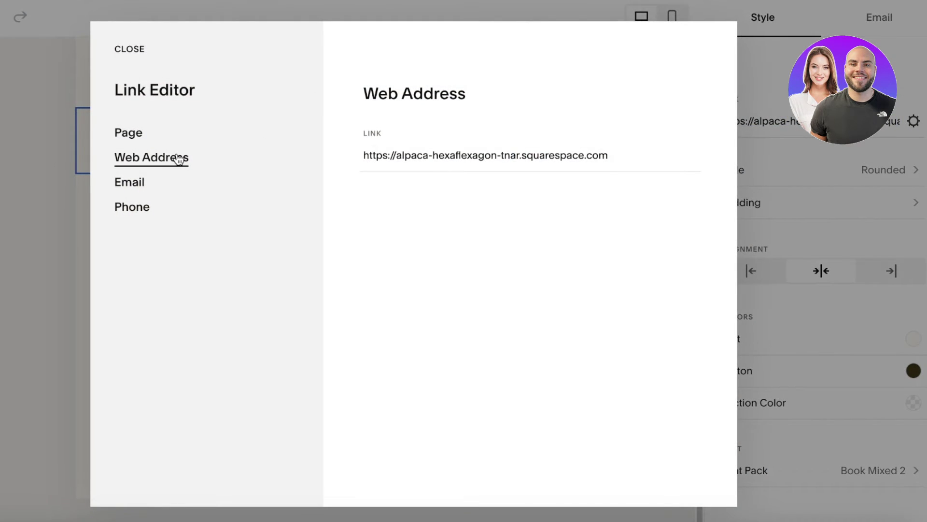
{"action": "double_click", "coordinate": [513, 155]}
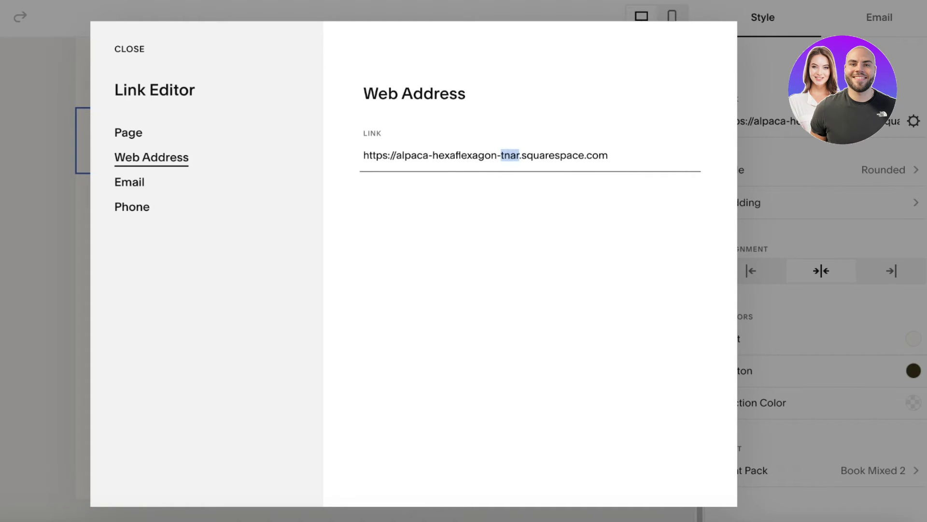
{"action": "left_click", "coordinate": [133, 135]}
{"action": "left_click", "coordinate": [745, 169]}
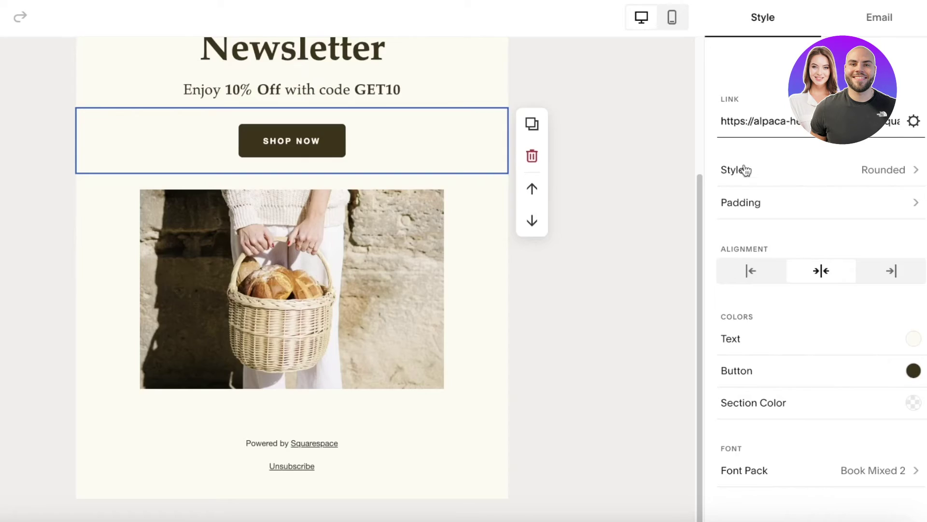
{"action": "left_click", "coordinate": [735, 180]}
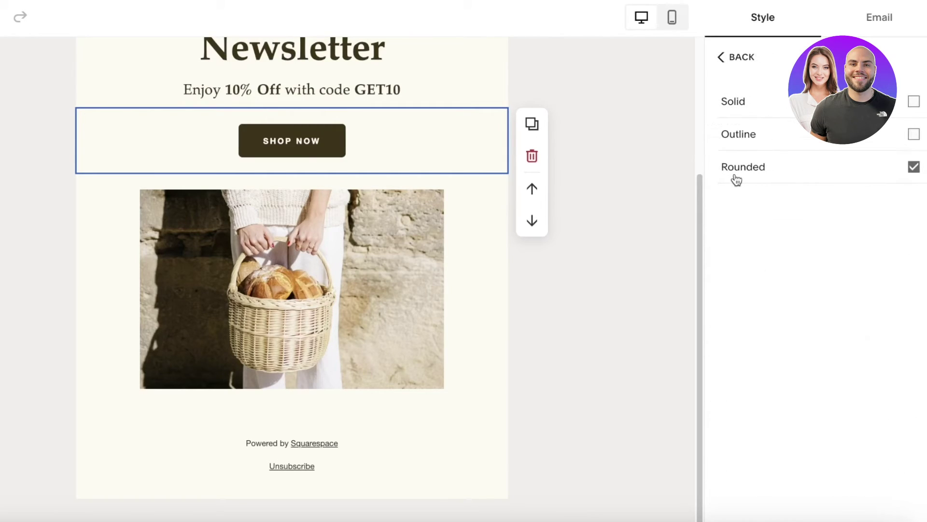
{"action": "left_click", "coordinate": [719, 61]}
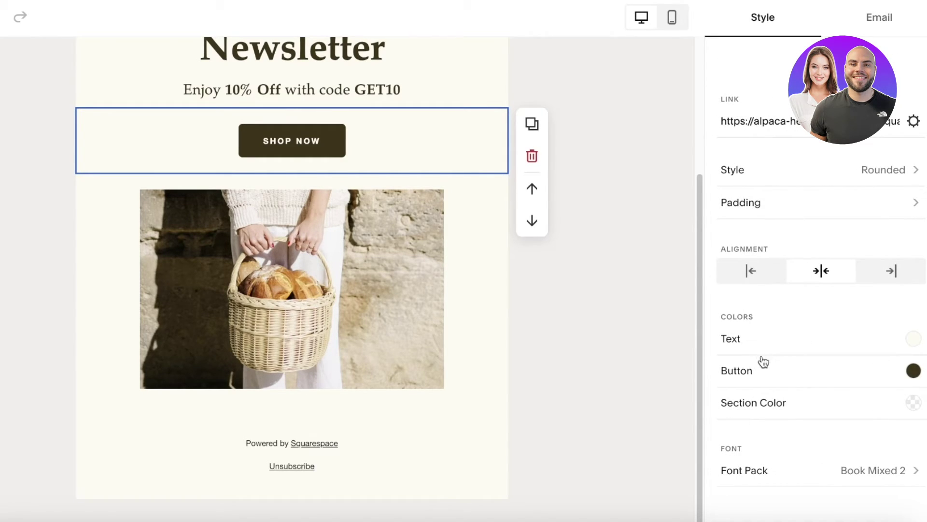
{"action": "left_click", "coordinate": [552, 307]}
{"action": "left_click", "coordinate": [329, 223]}
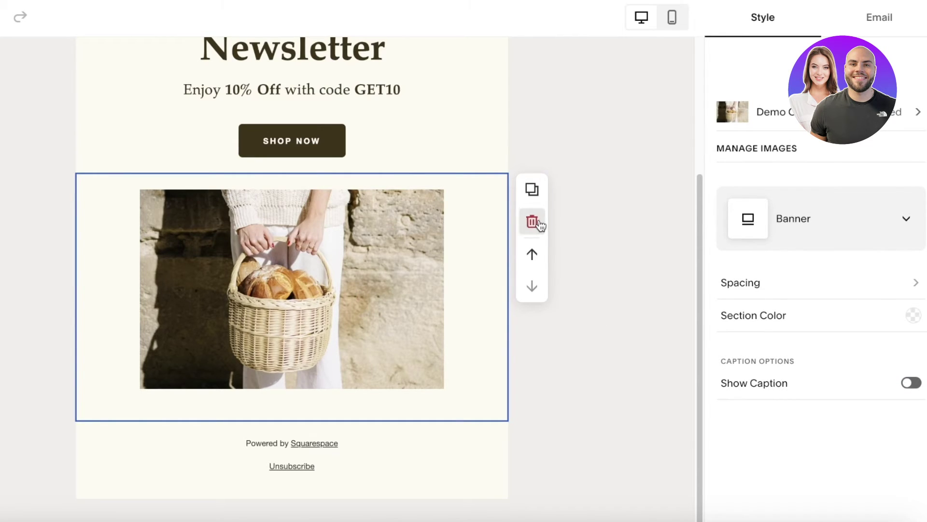
Browse Free Images for a replacement photo, searching 'fashion'
{"action": "mouse_move", "coordinate": [181, 213]}
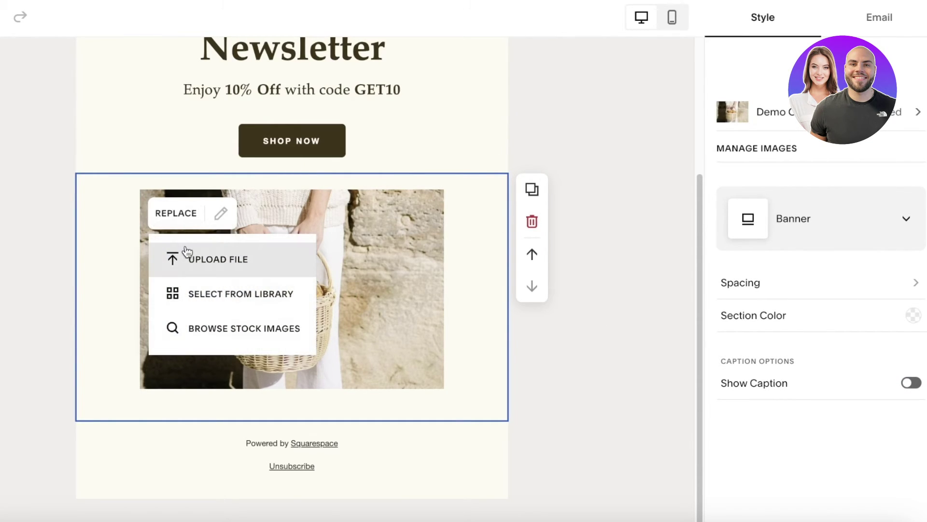
{"action": "left_click", "coordinate": [189, 292]}
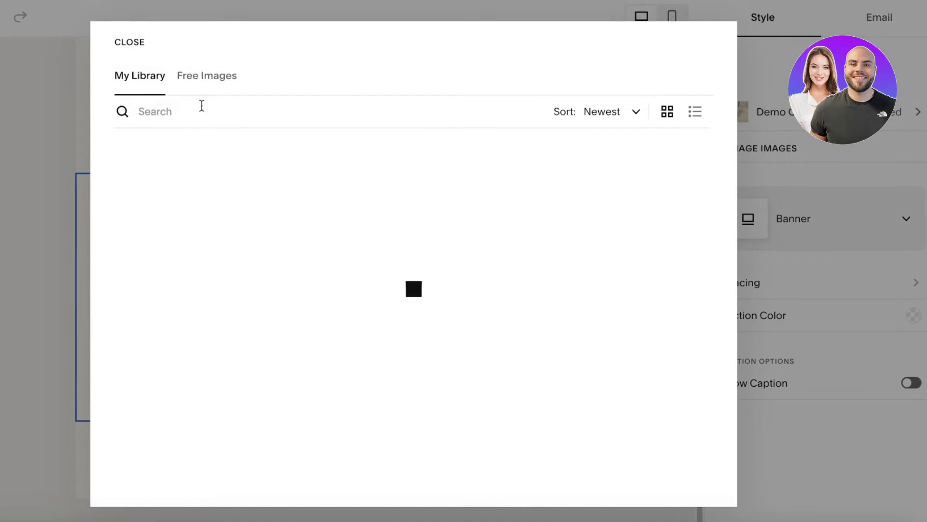
{"action": "left_click", "coordinate": [205, 85]}
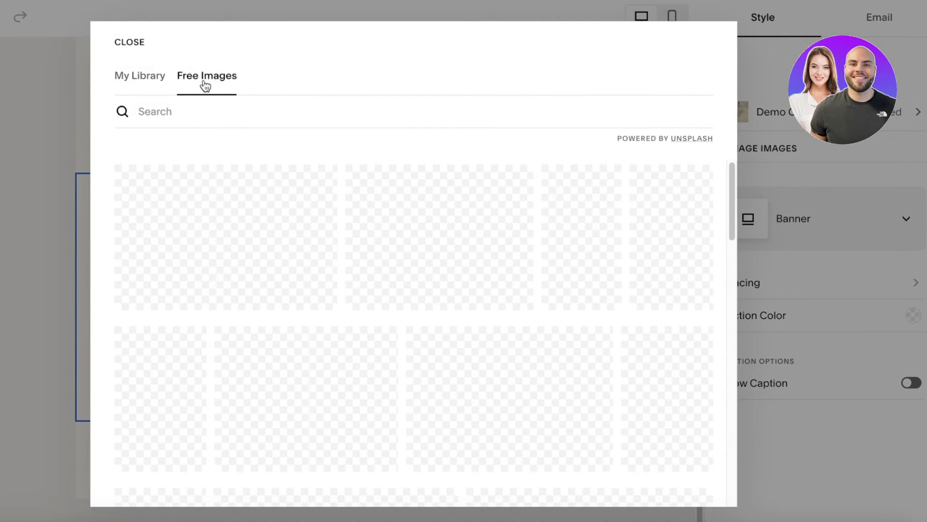
{"action": "scroll", "coordinate": [347, 427], "scroll_direction": "down", "scroll_amount": 3}
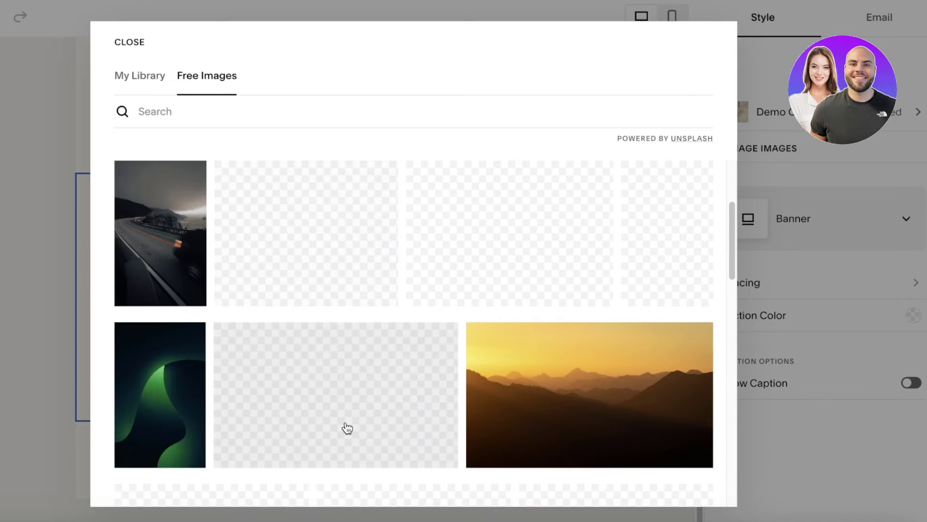
{"action": "scroll", "coordinate": [375, 229], "scroll_direction": "up", "scroll_amount": 3}
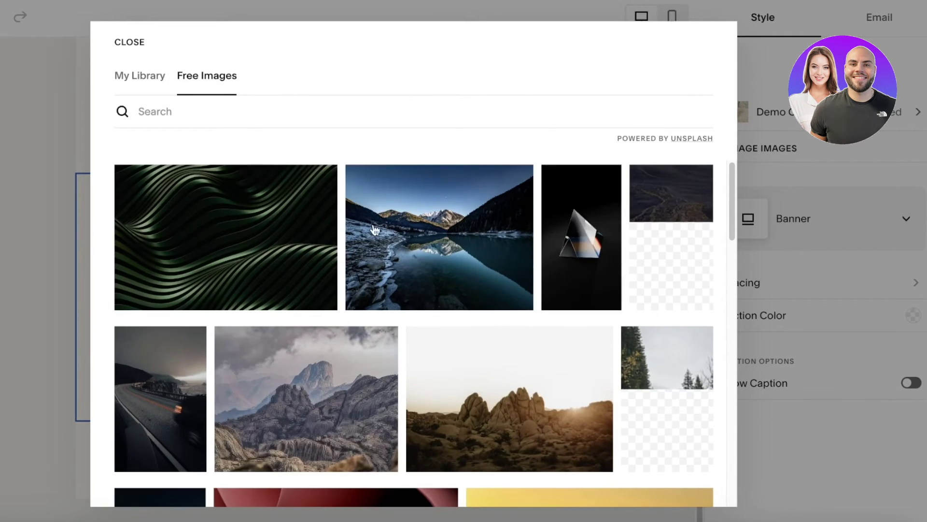
{"action": "left_click", "coordinate": [429, 118]}
{"action": "type", "text": "fashi"}
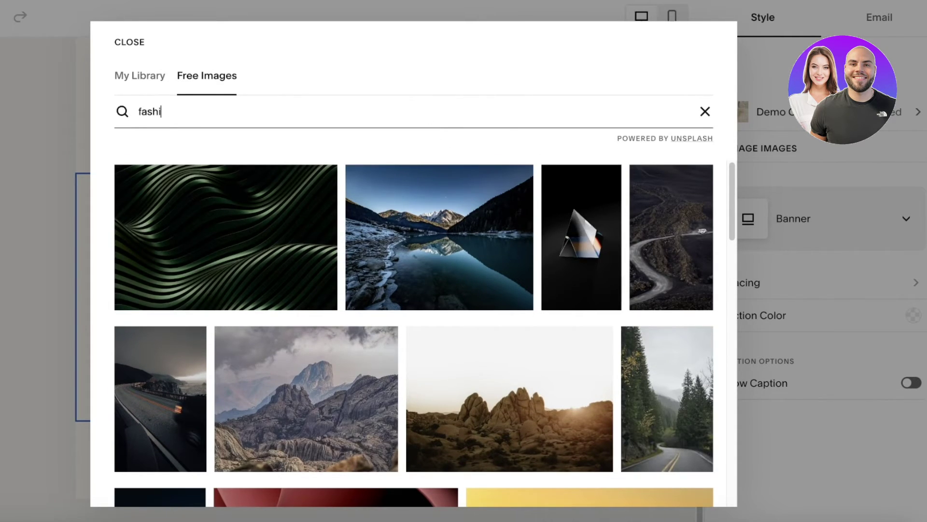
{"action": "type", "text": "on"}
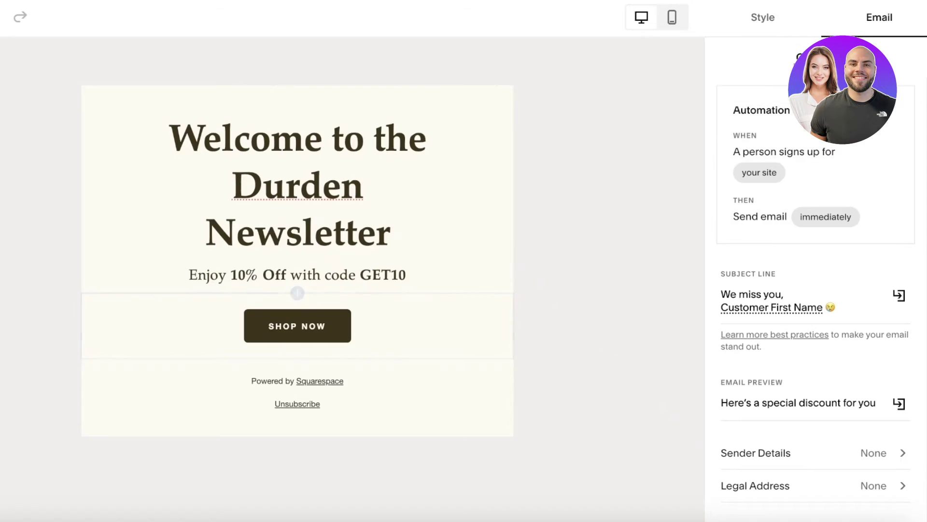
Review the Design and Email settings, then choose to add a section below the button
{"action": "left_click", "coordinate": [739, 19]}
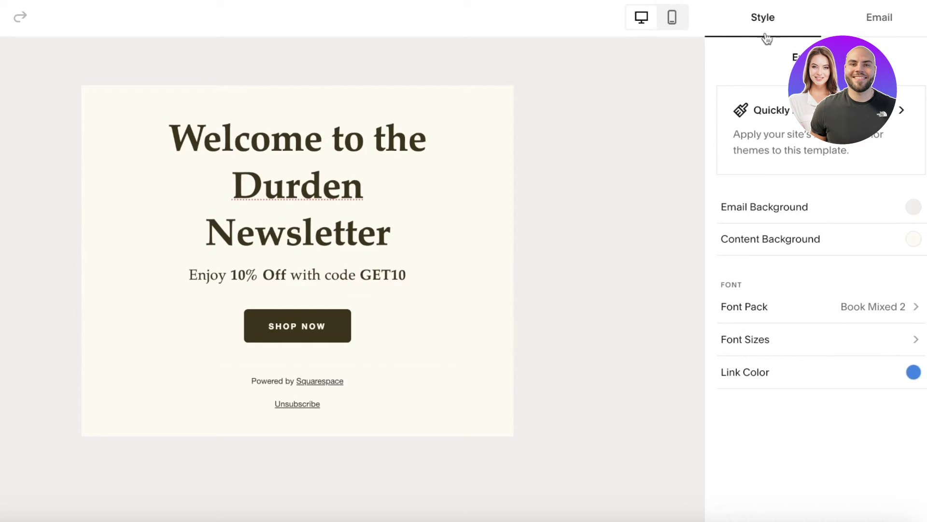
{"action": "left_click", "coordinate": [878, 18]}
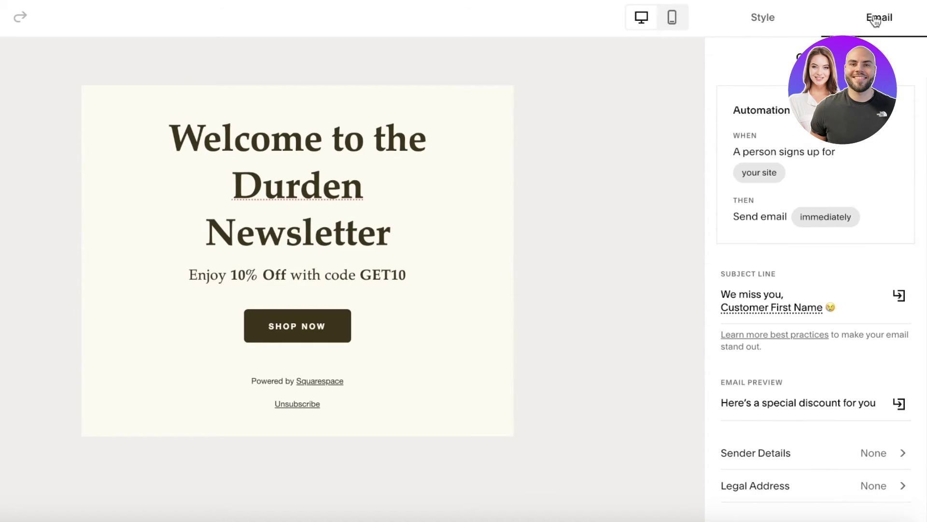
{"action": "scroll", "coordinate": [796, 372], "scroll_direction": "down", "scroll_amount": 3}
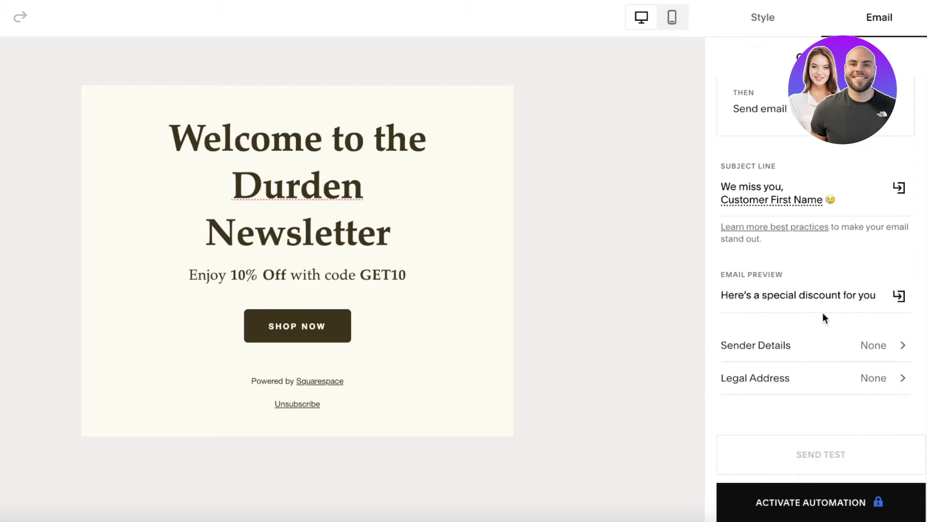
{"action": "left_click", "coordinate": [297, 359]}
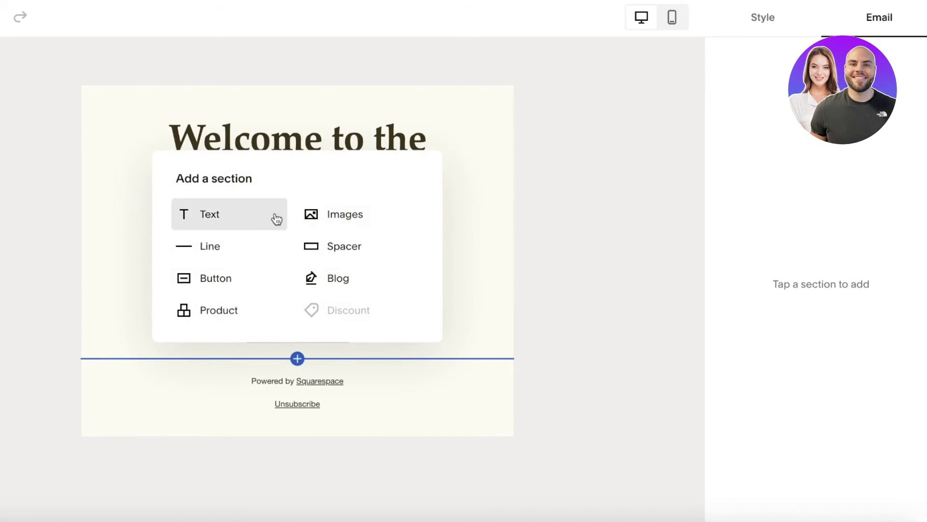
Add an Images section below Shop Now and search free stock photos for 'fashion'
{"action": "left_click", "coordinate": [329, 215]}
{"action": "scroll", "coordinate": [305, 398], "scroll_direction": "down", "scroll_amount": 4}
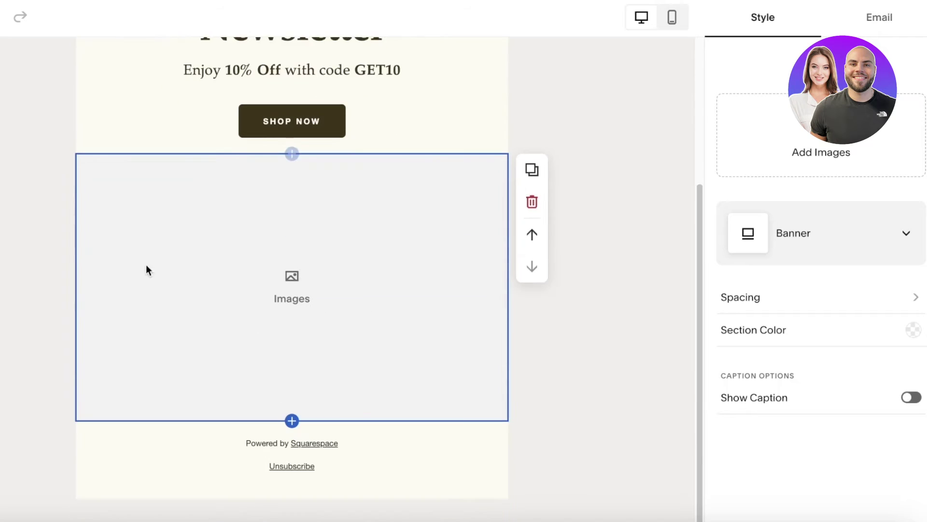
{"action": "left_click", "coordinate": [784, 164]}
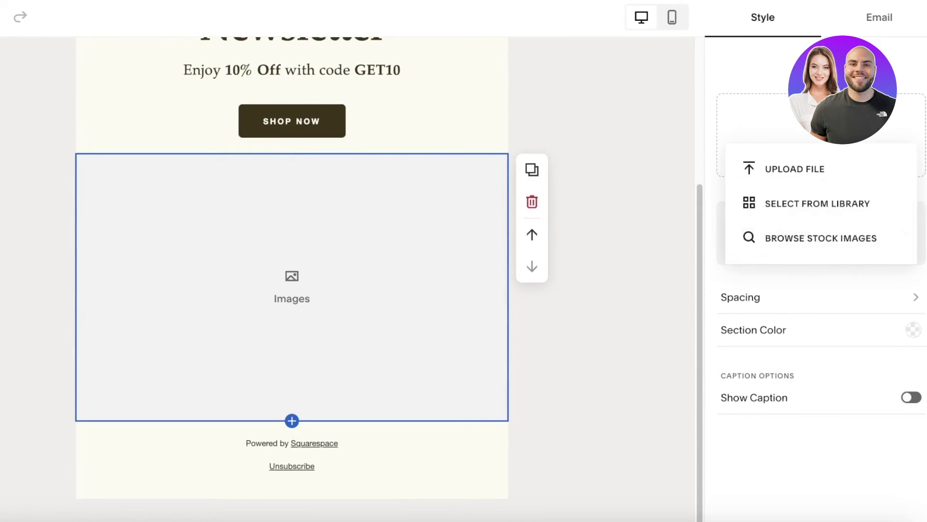
{"action": "left_click", "coordinate": [809, 202]}
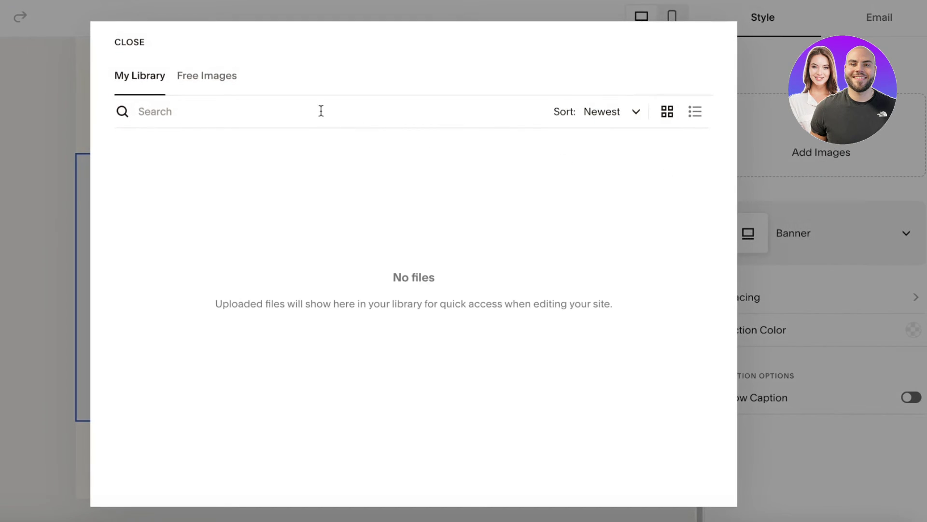
{"action": "left_click", "coordinate": [217, 90]}
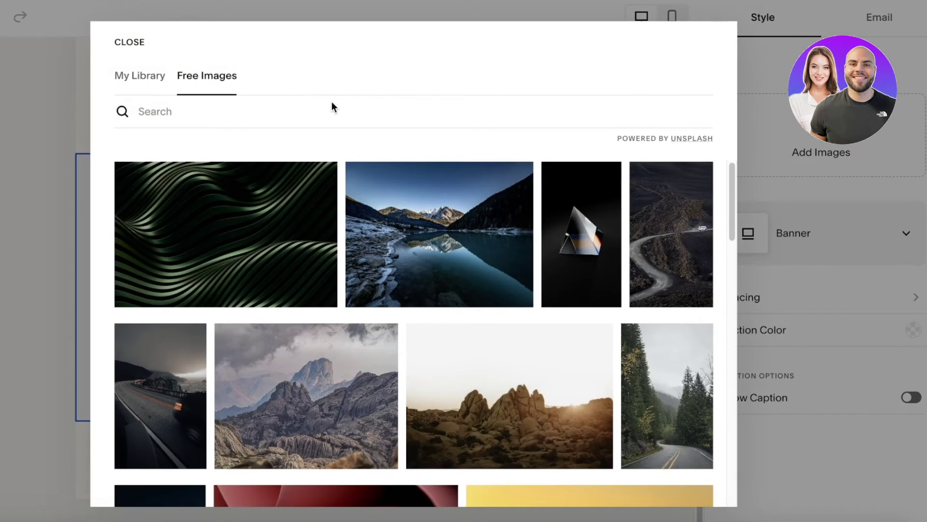
{"action": "left_click", "coordinate": [332, 106]}
{"action": "type", "text": "fah"}
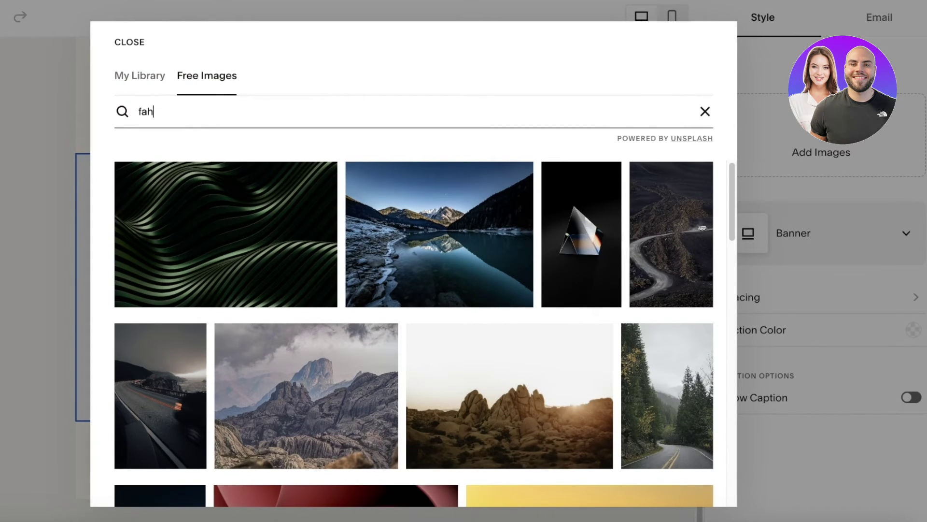
{"action": "type", "text": "shion"}
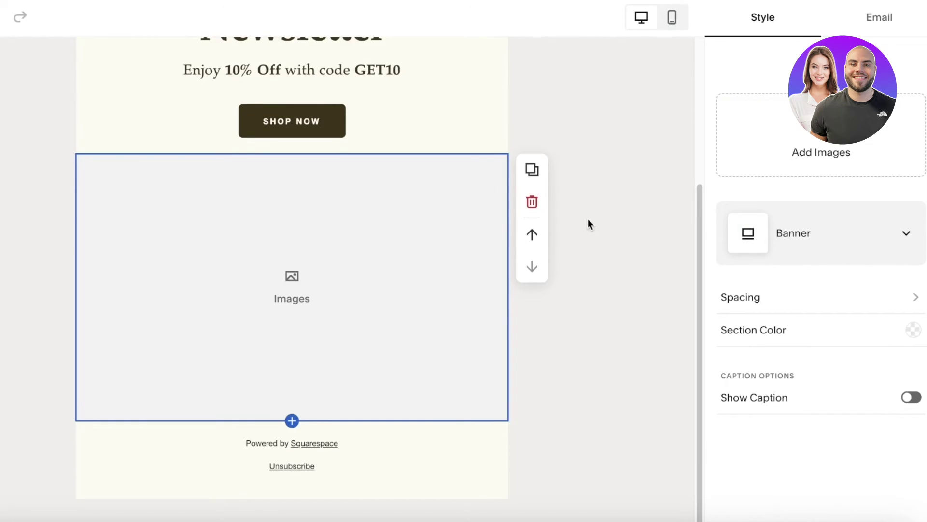
Upload the two-plush-toys photo from the computer into the images block
{"action": "left_click", "coordinate": [798, 123]}
{"action": "left_click", "coordinate": [162, 203]}
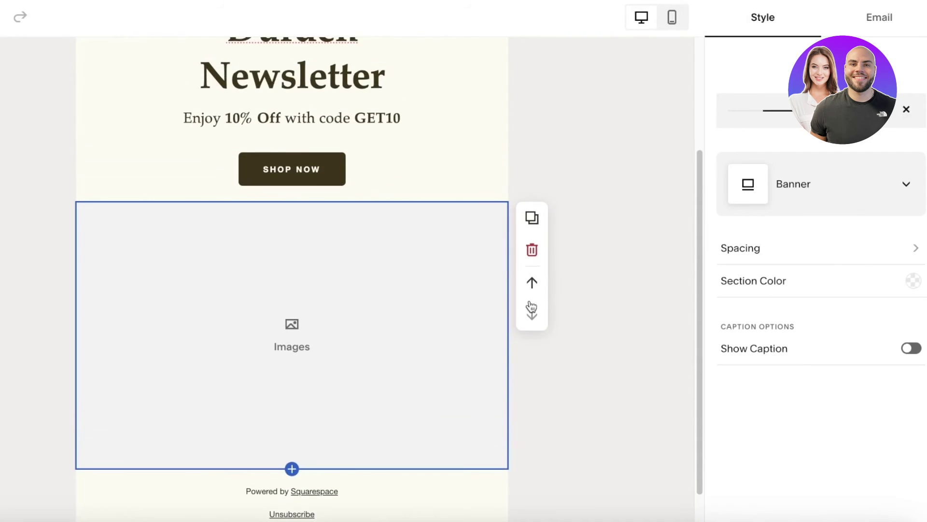
{"action": "scroll", "coordinate": [637, 210], "scroll_direction": "down", "scroll_amount": 2}
{"action": "left_click", "coordinate": [874, 18]}
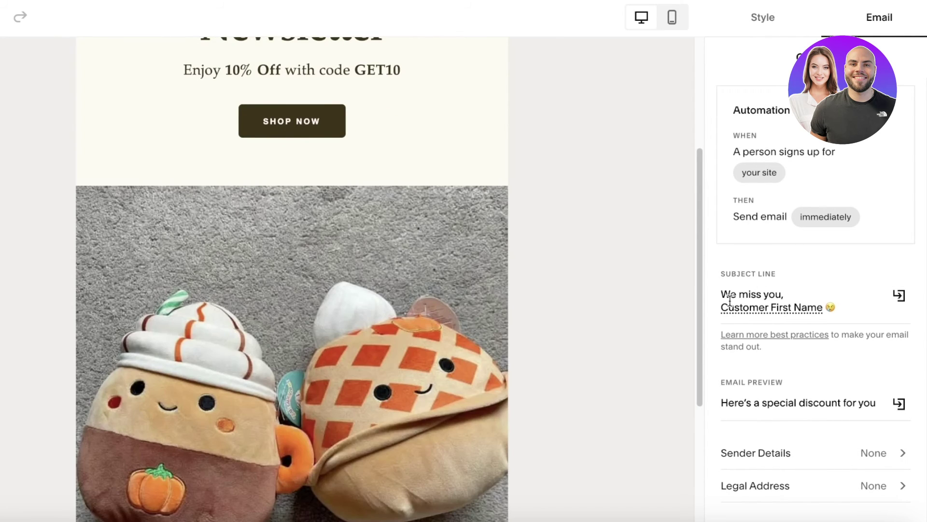
Replace 'We miss you,' in the subject line with 'Welcome to Durden's Newsletter'
{"action": "scroll", "coordinate": [401, 63], "scroll_direction": "up", "scroll_amount": 4}
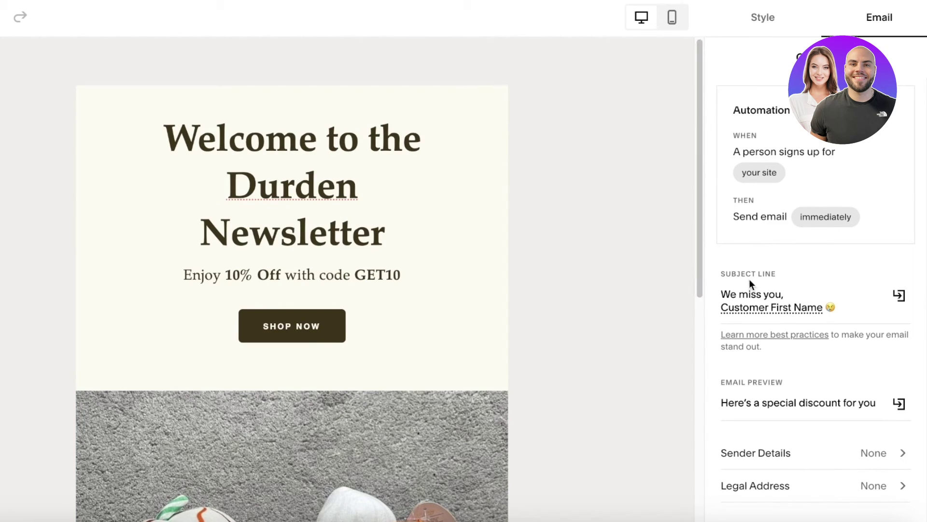
{"action": "left_click_drag", "start_coordinate": [732, 294], "coordinate": [822, 312]}
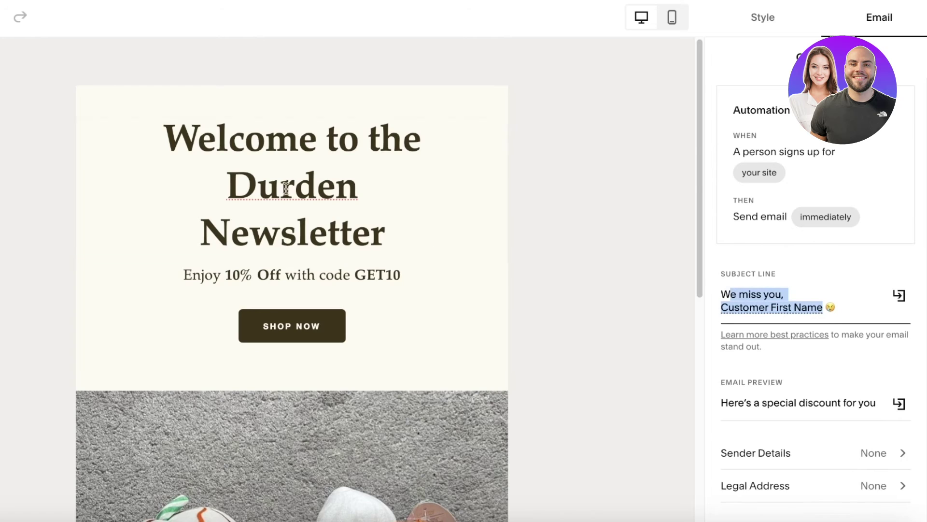
{"action": "left_click", "coordinate": [898, 296]}
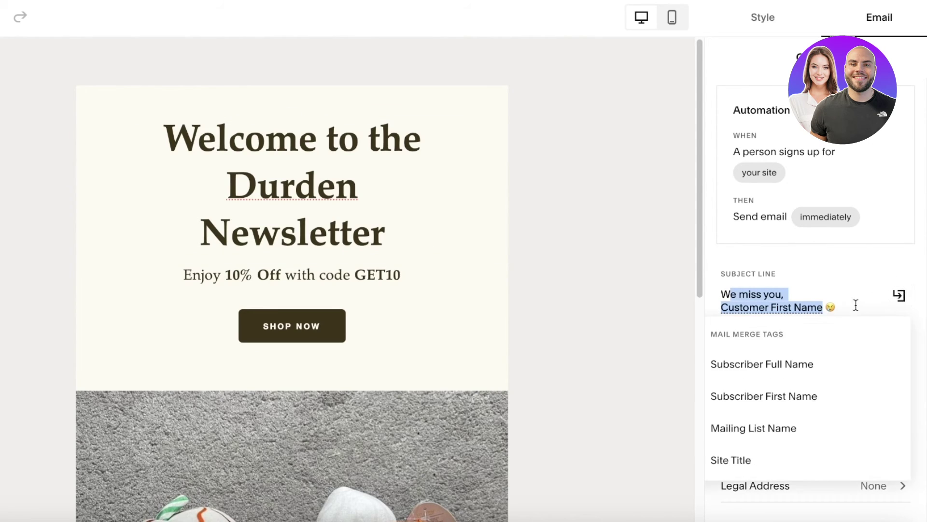
{"action": "left_click", "coordinate": [781, 292]}
{"action": "left_click_drag", "start_coordinate": [792, 291], "coordinate": [717, 293]}
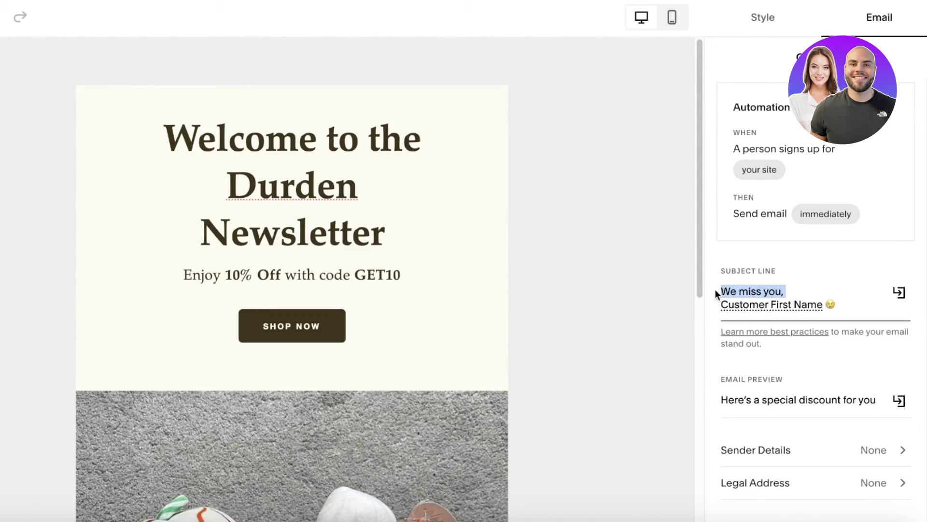
{"action": "type", "text": "Welcome to the d"}
{"action": "key", "text": "BackSpace"}
{"action": "key", "text": "BackSpace"}
{"action": "key", "text": "BackSpace"}
{"action": "key", "text": "BackSpace"}
{"action": "key", "text": "BackSpace"}
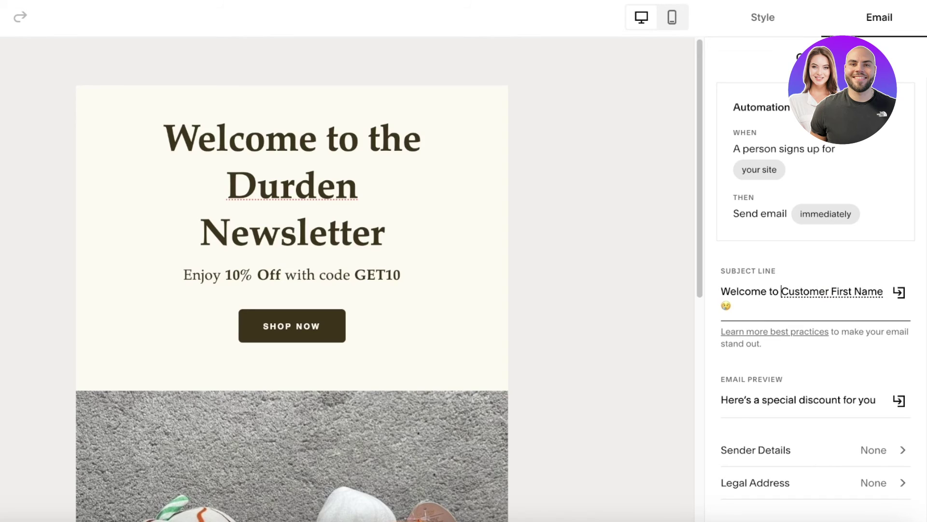
{"action": "type", "text": "Durden's'"}
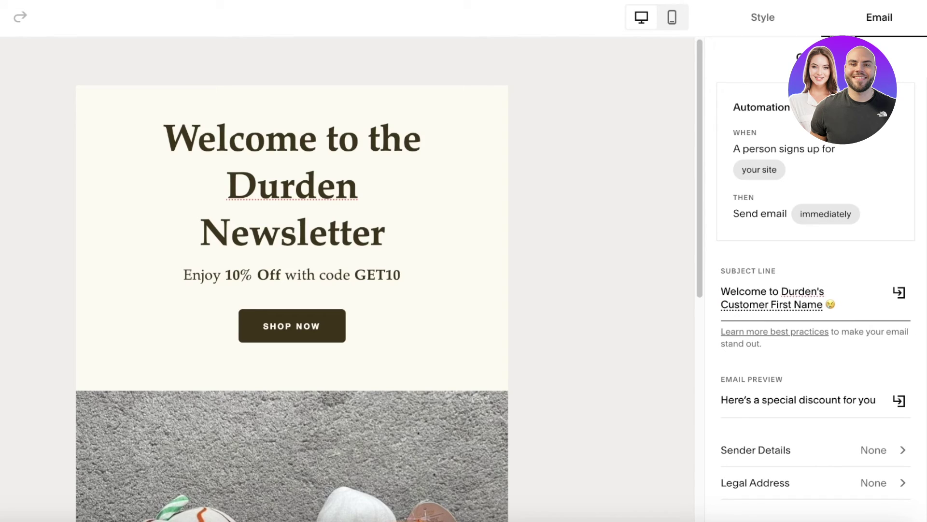
{"action": "type", "text": "Newsletter"}
Remove the sad emoji after the first-name merge tag in the subject line
{"action": "left_click", "coordinate": [841, 303]}
{"action": "key", "text": "BackSpace"}
{"action": "left_click", "coordinate": [785, 305]}
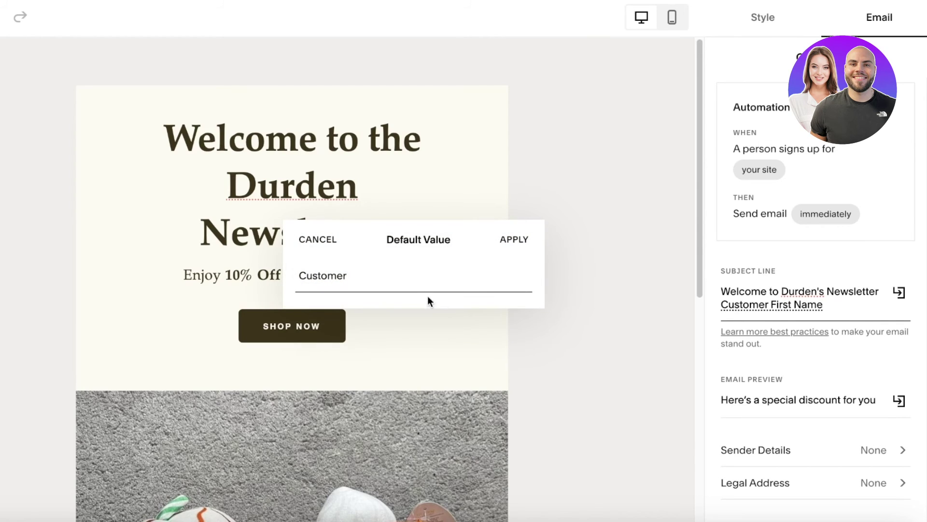
{"action": "key", "text": "Return"}
{"action": "left_click", "coordinate": [900, 293]}
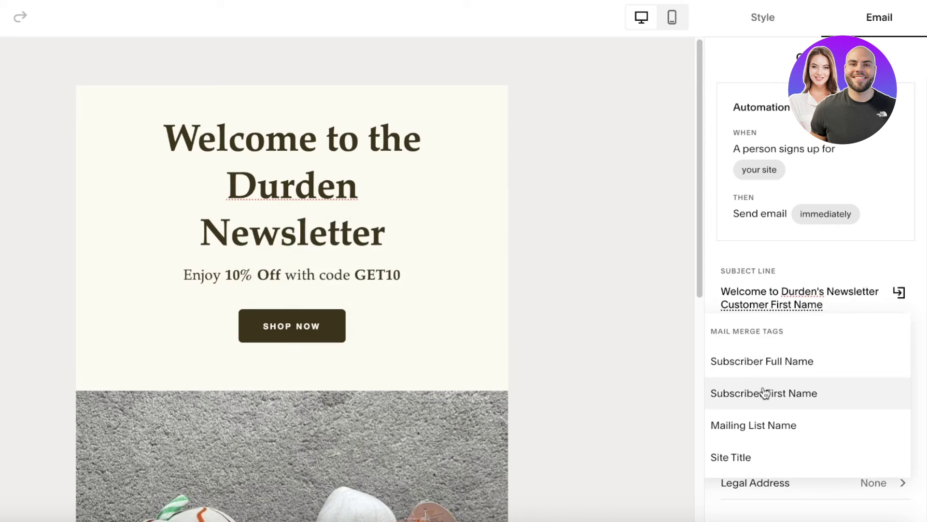
{"action": "left_click", "coordinate": [841, 265]}
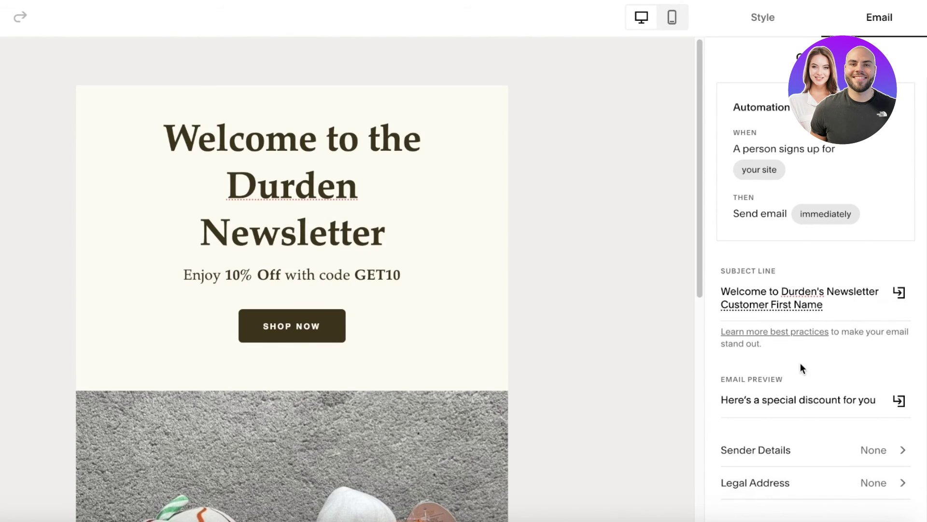
{"action": "scroll", "coordinate": [800, 367], "scroll_direction": "down", "scroll_amount": 2}
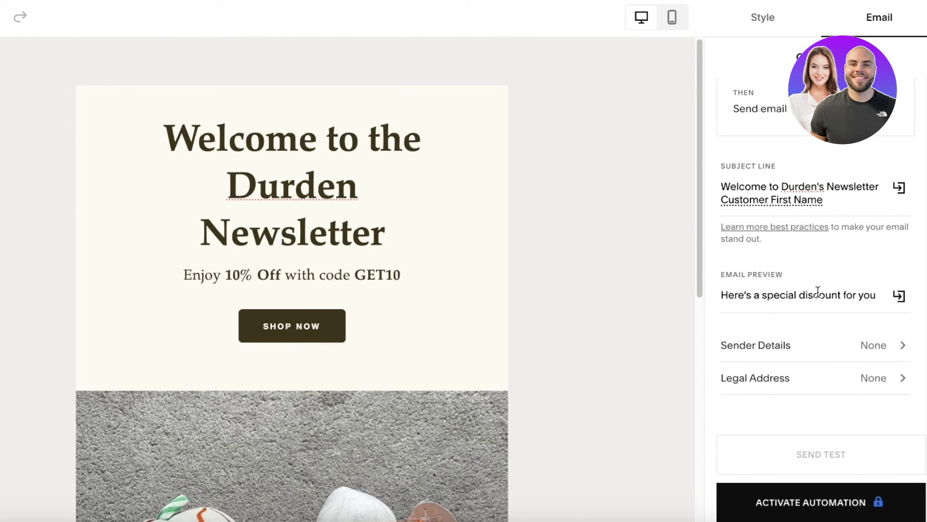
Add a new sender named Durden with the sender's Gmail address
{"action": "left_click", "coordinate": [794, 345]}
{"action": "left_click", "coordinate": [820, 329]}
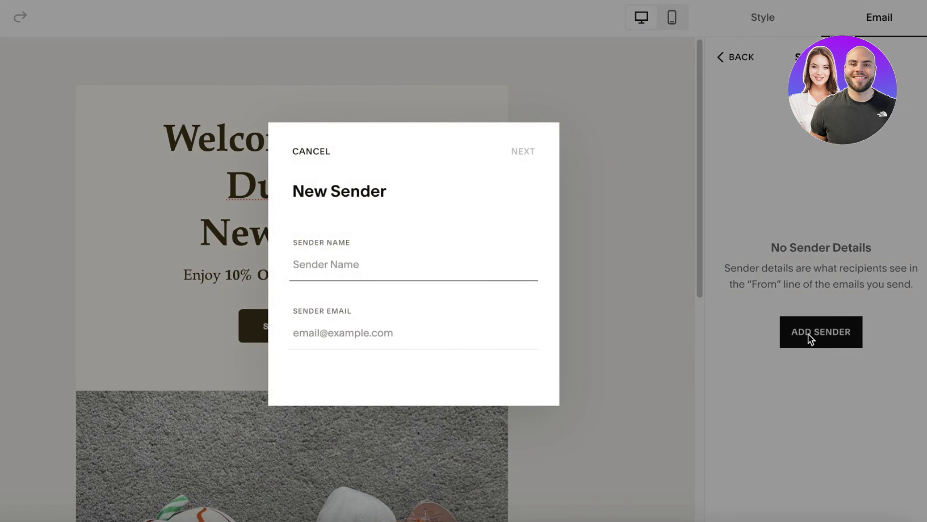
{"action": "type", "text": "Durden"}
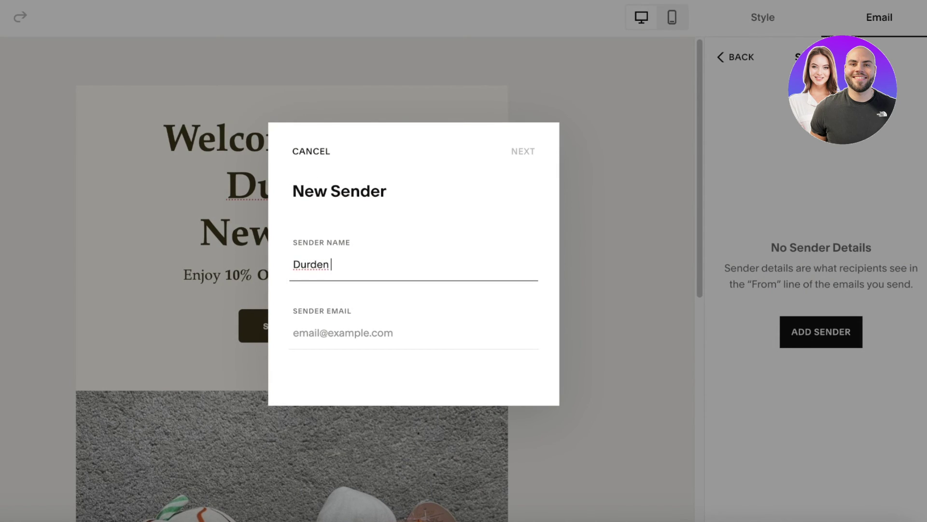
{"action": "left_click", "coordinate": [409, 335]}
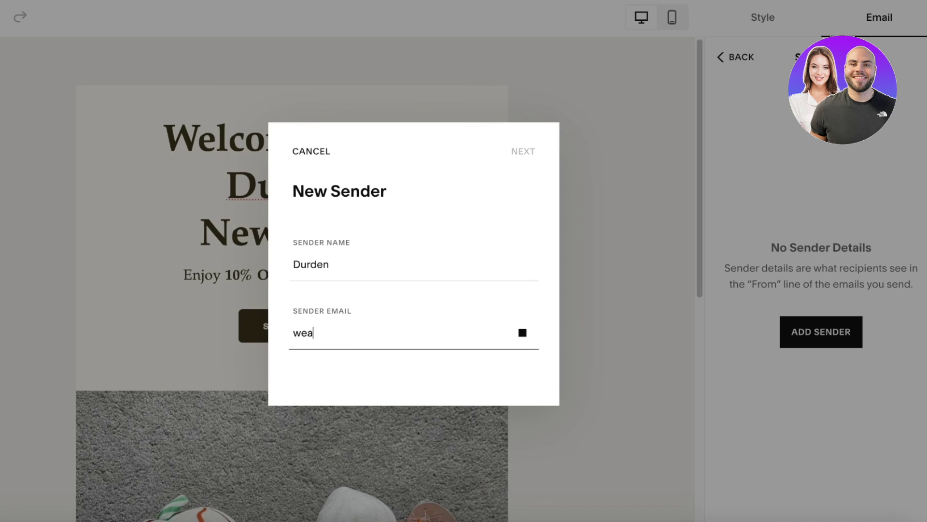
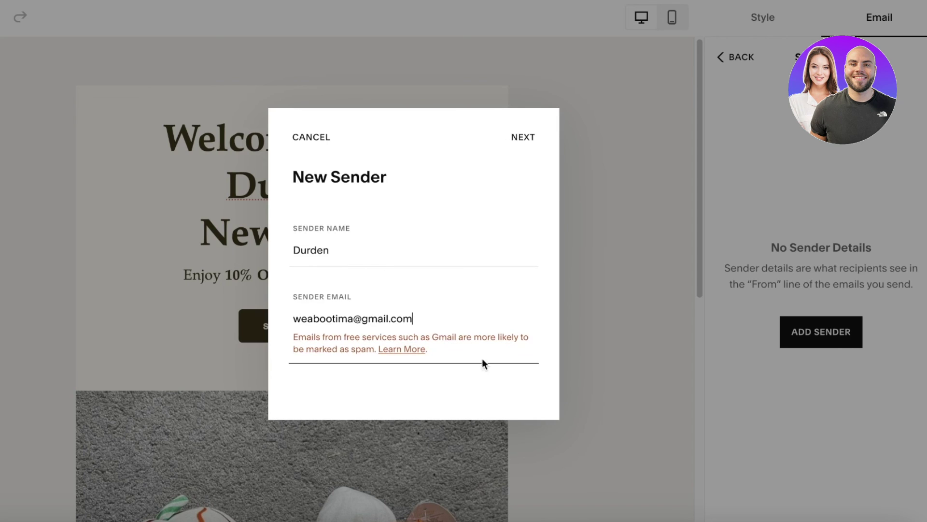
{"action": "left_click", "coordinate": [595, 274]}
{"action": "left_click_drag", "start_coordinate": [313, 348], "coordinate": [431, 337]}
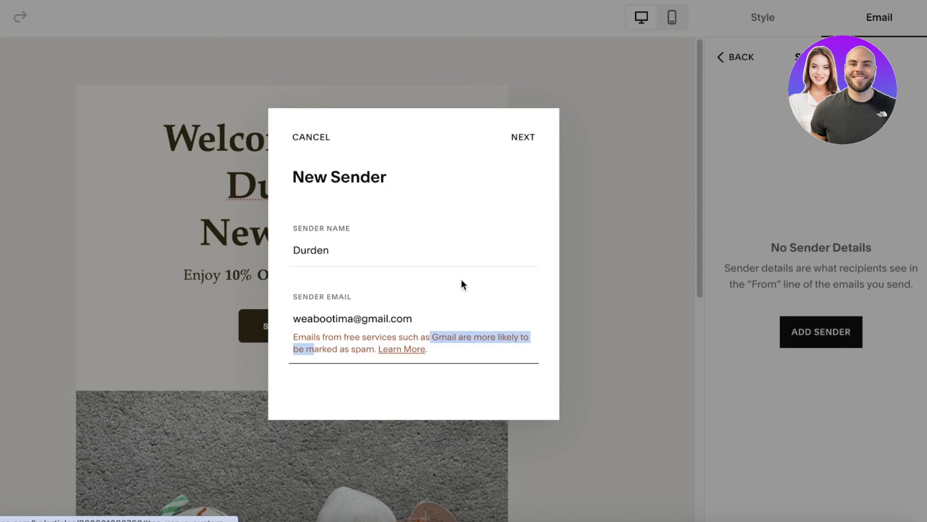
{"action": "left_click", "coordinate": [522, 141]}
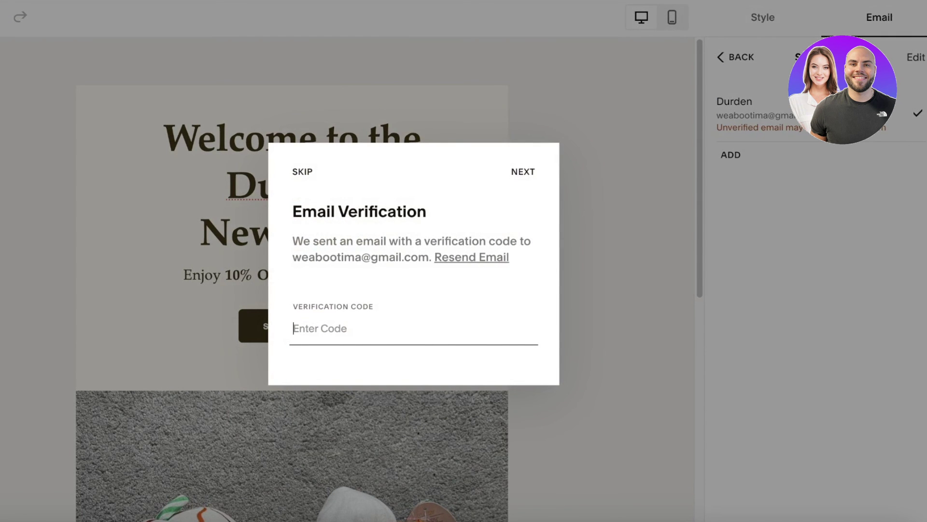
Open the Squarespace verification email in Gmail in a new tab
{"action": "key", "text": "ctrl+t"}
{"action": "type", "text": "gma"}
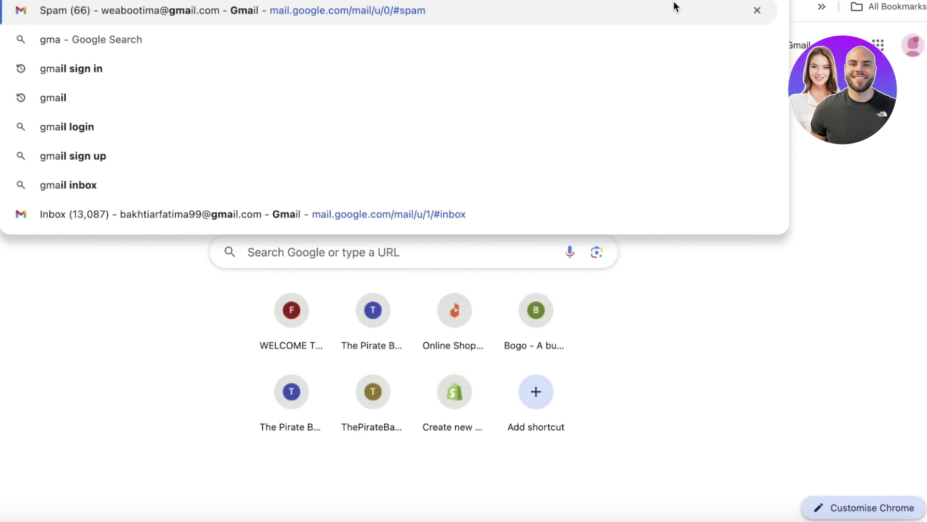
{"action": "left_click", "coordinate": [658, 15]}
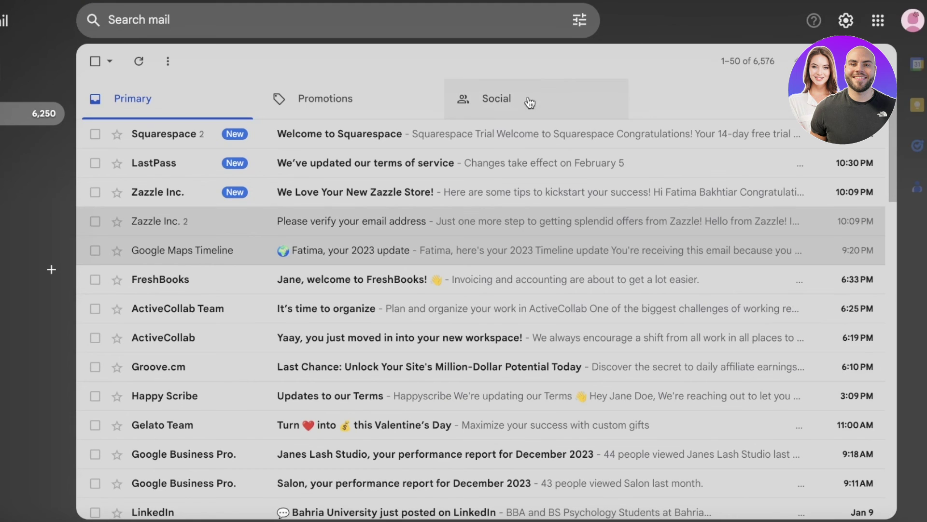
{"action": "left_click", "coordinate": [352, 145]}
{"action": "scroll", "coordinate": [402, 238], "scroll_direction": "down", "scroll_amount": 8}
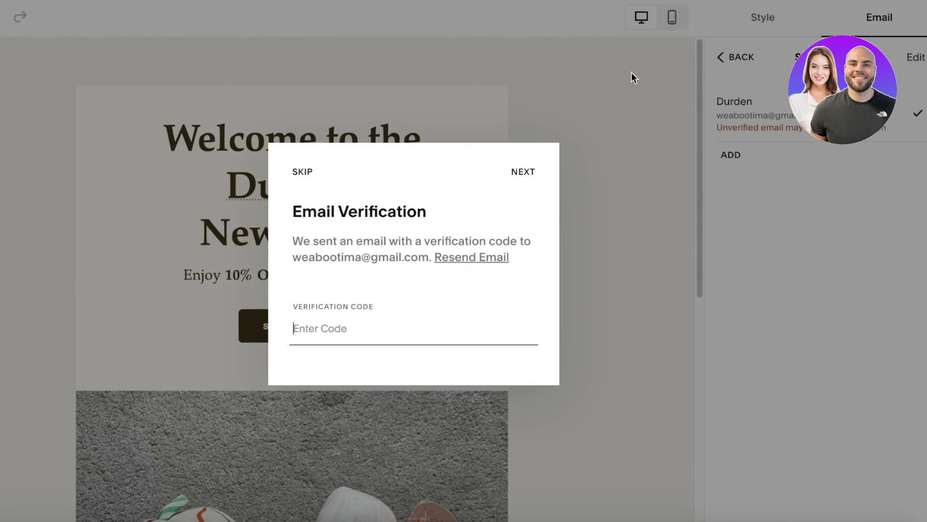
Skip email verification and acknowledge the Sender Details Saved notice
{"action": "left_click", "coordinate": [637, 79]}
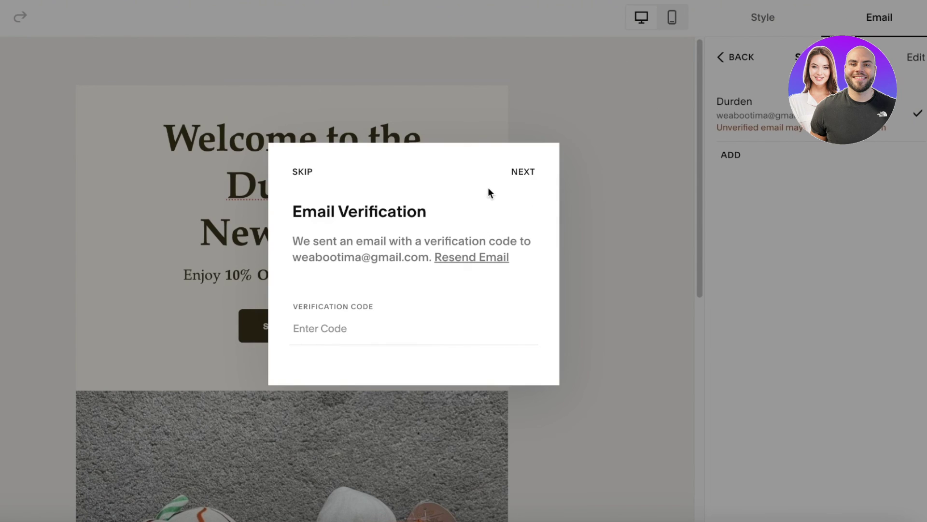
{"action": "left_click", "coordinate": [295, 173]}
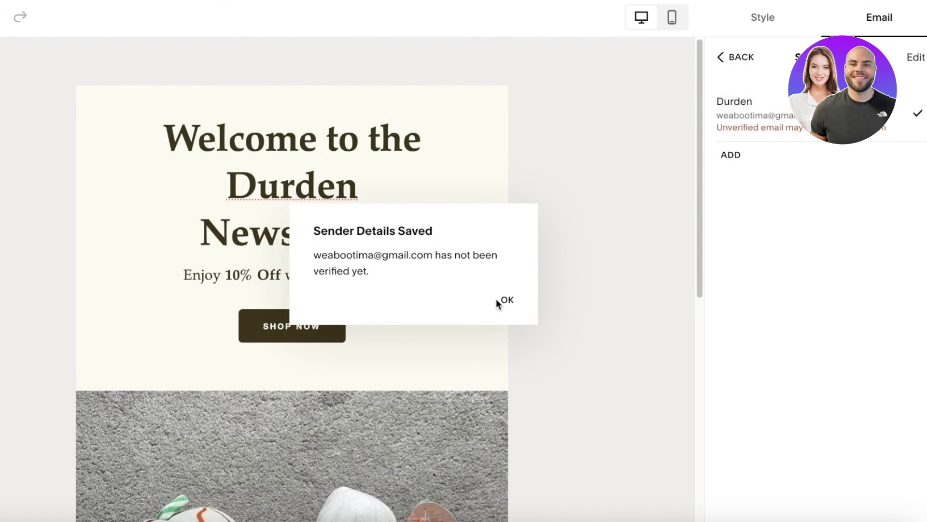
{"action": "left_click", "coordinate": [502, 300]}
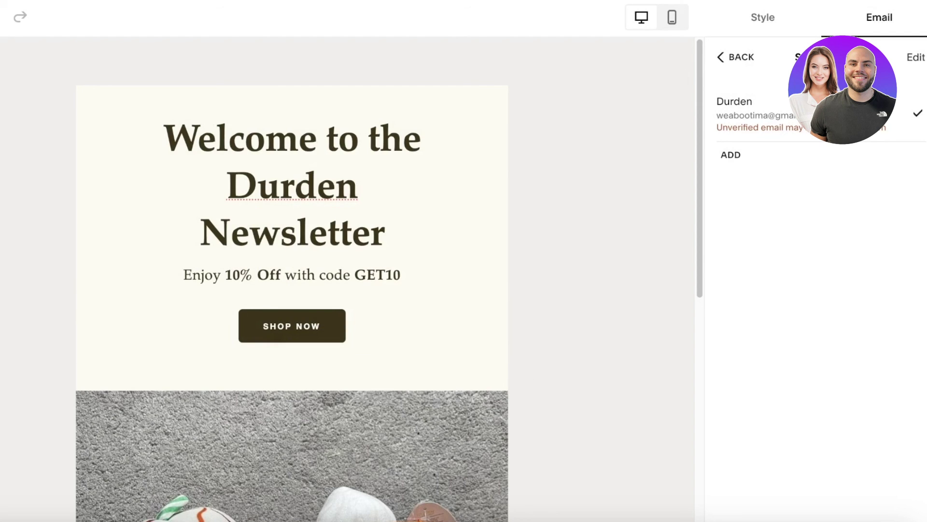